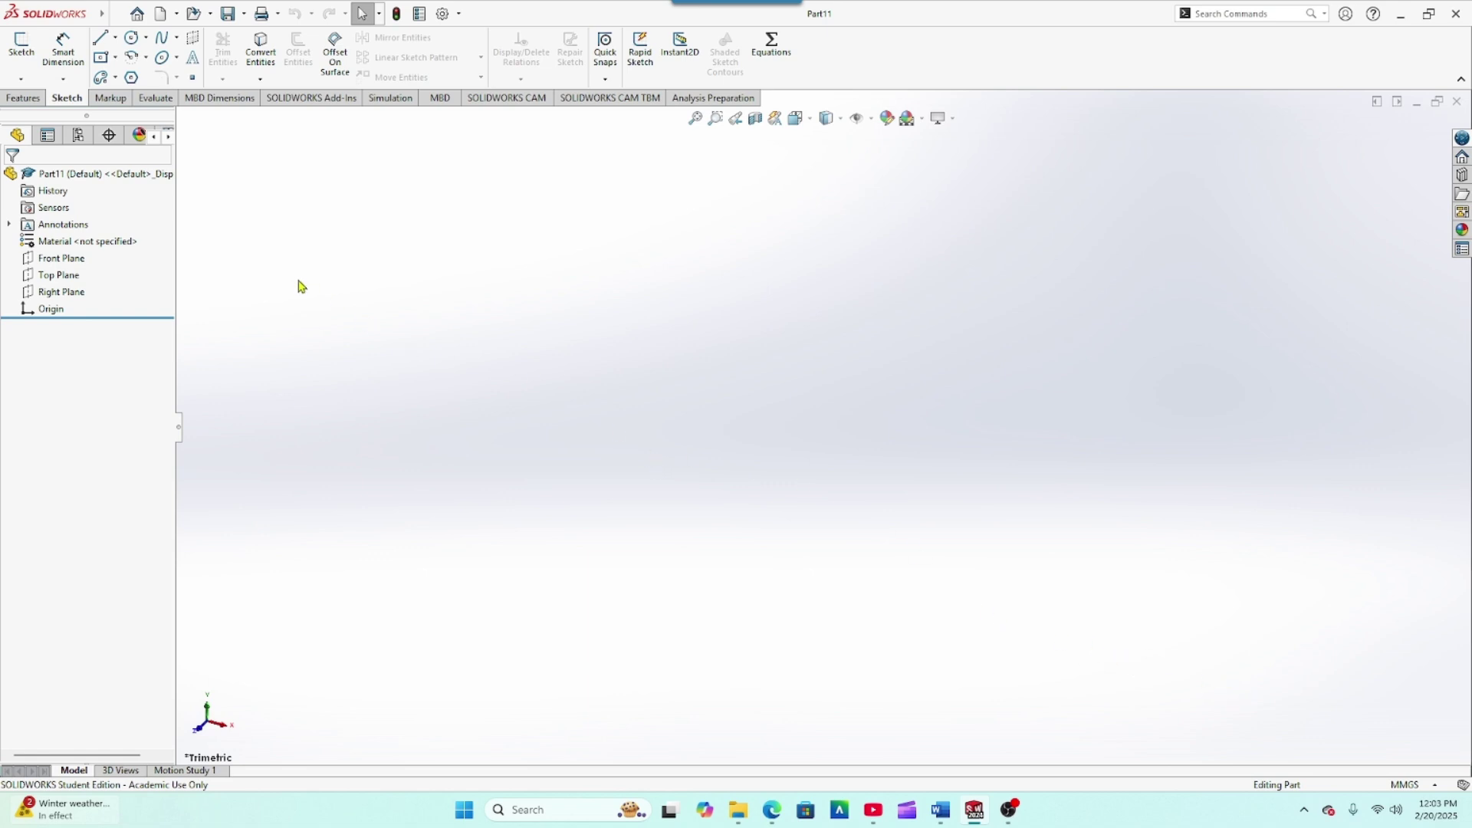
Start a sketch on the Front Plane and draw a circle of about 60.9 mm radius centred on the origin
click(55, 261)
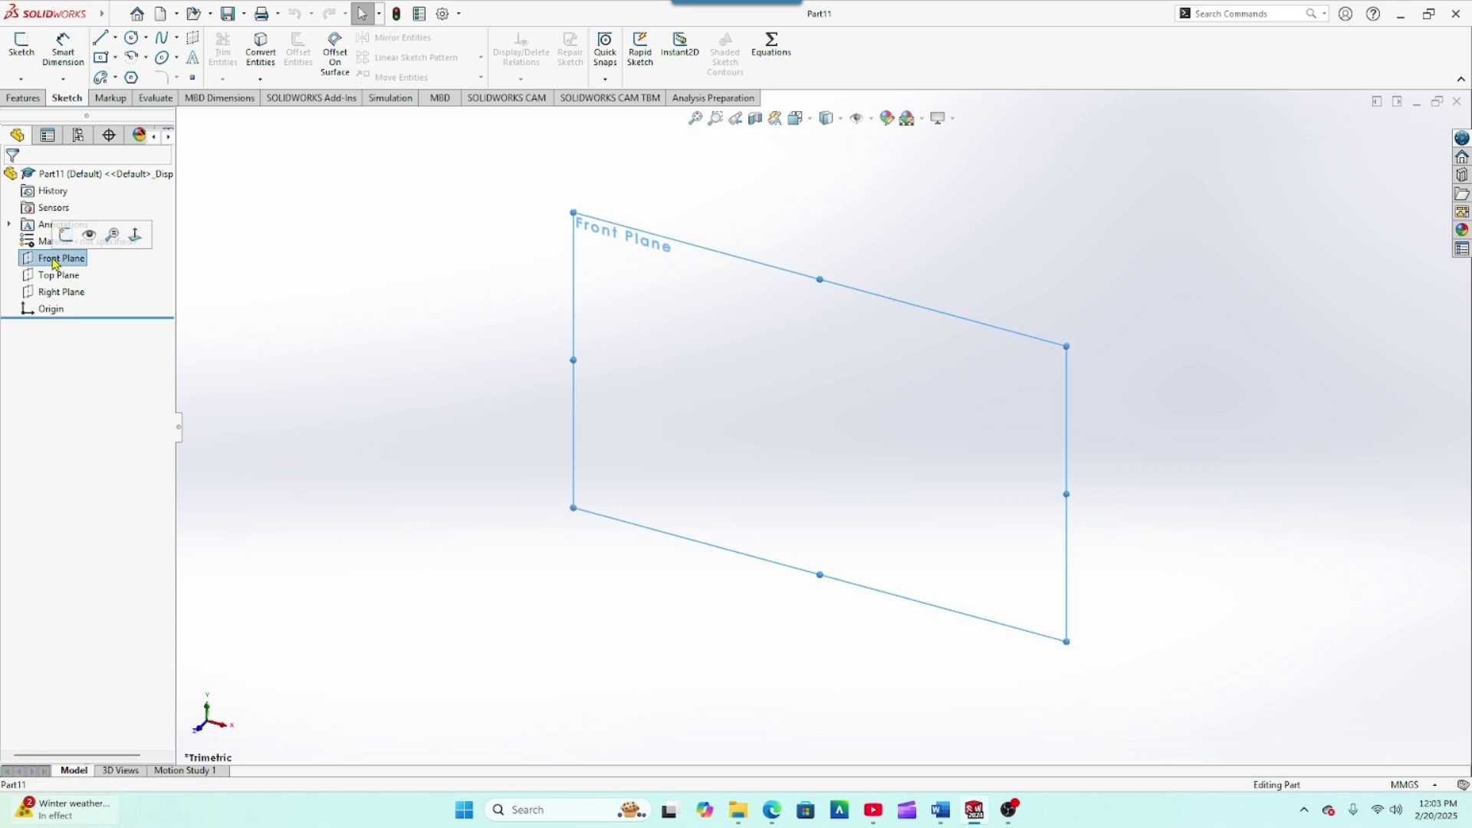
click(65, 235)
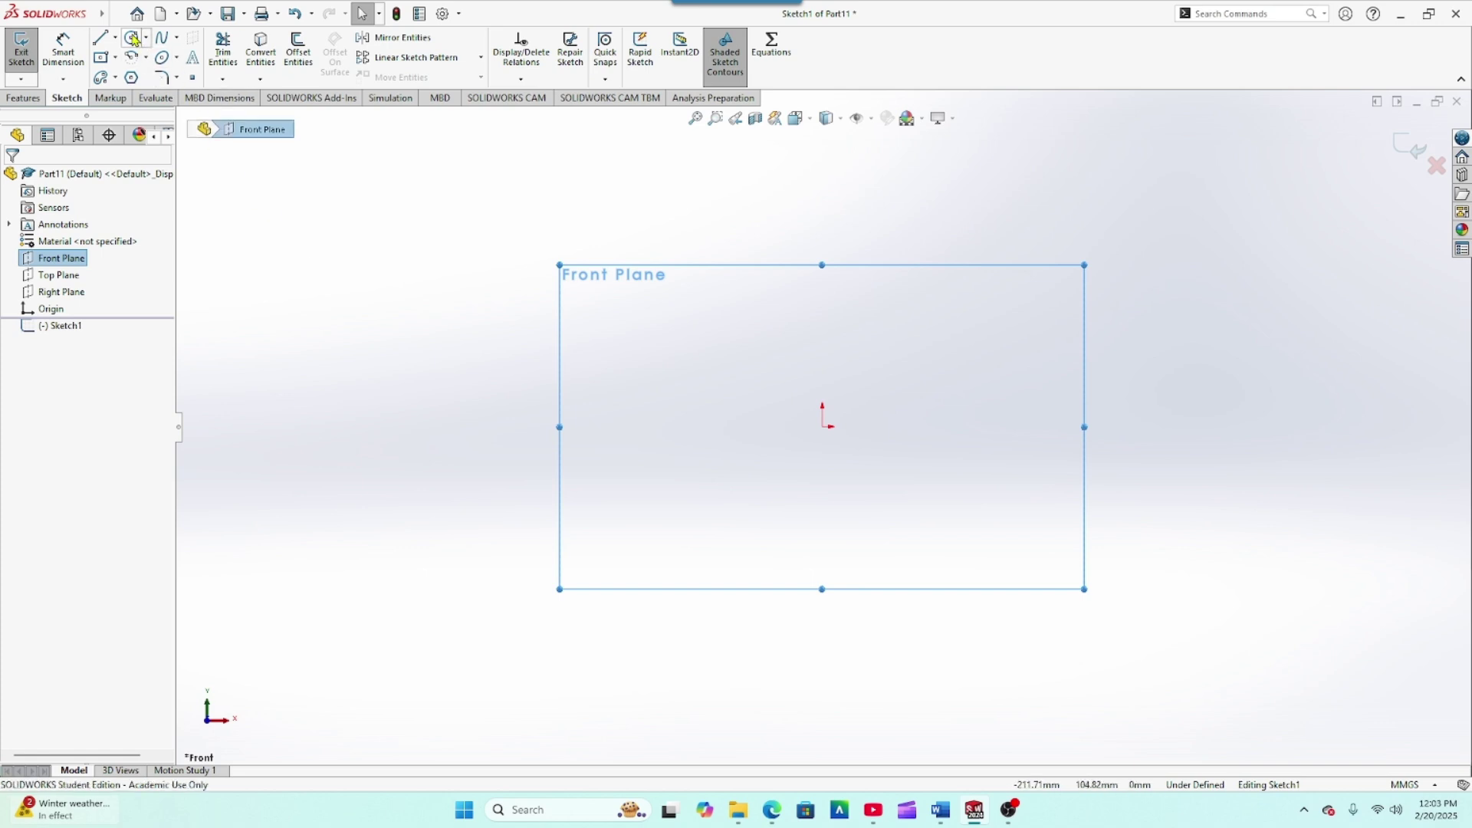
click(132, 38)
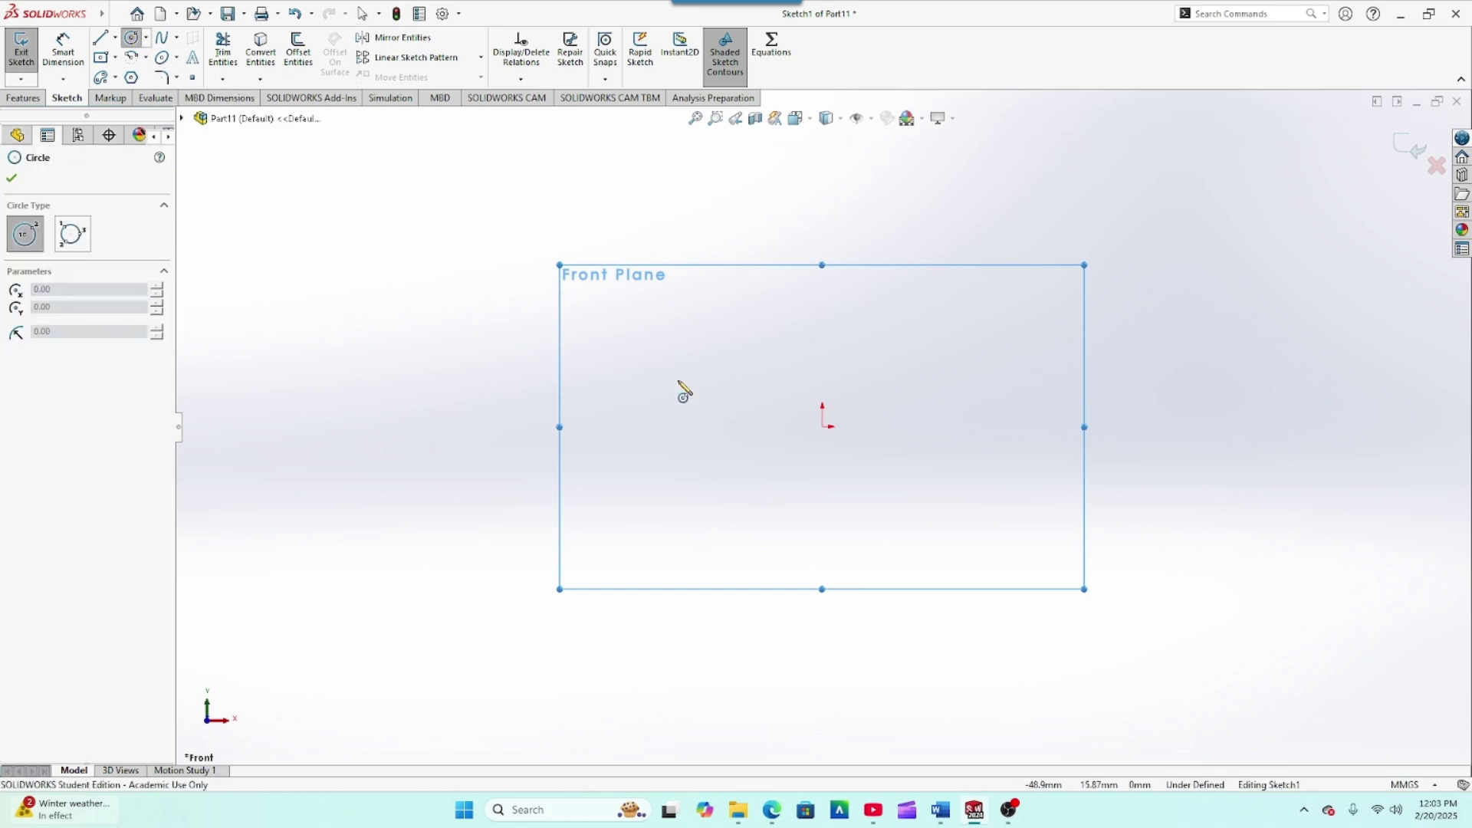
click(823, 427)
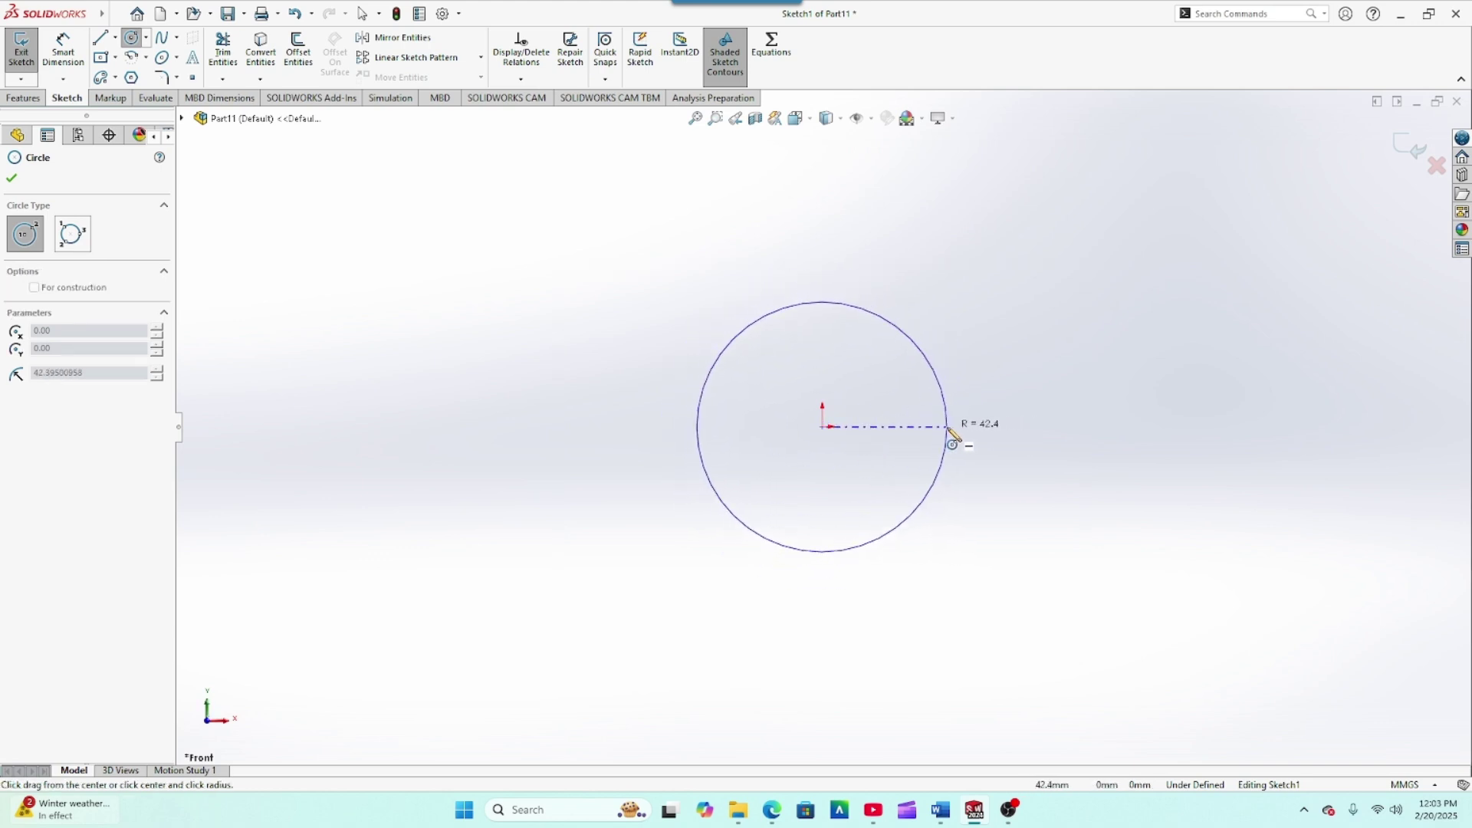
click(1002, 433)
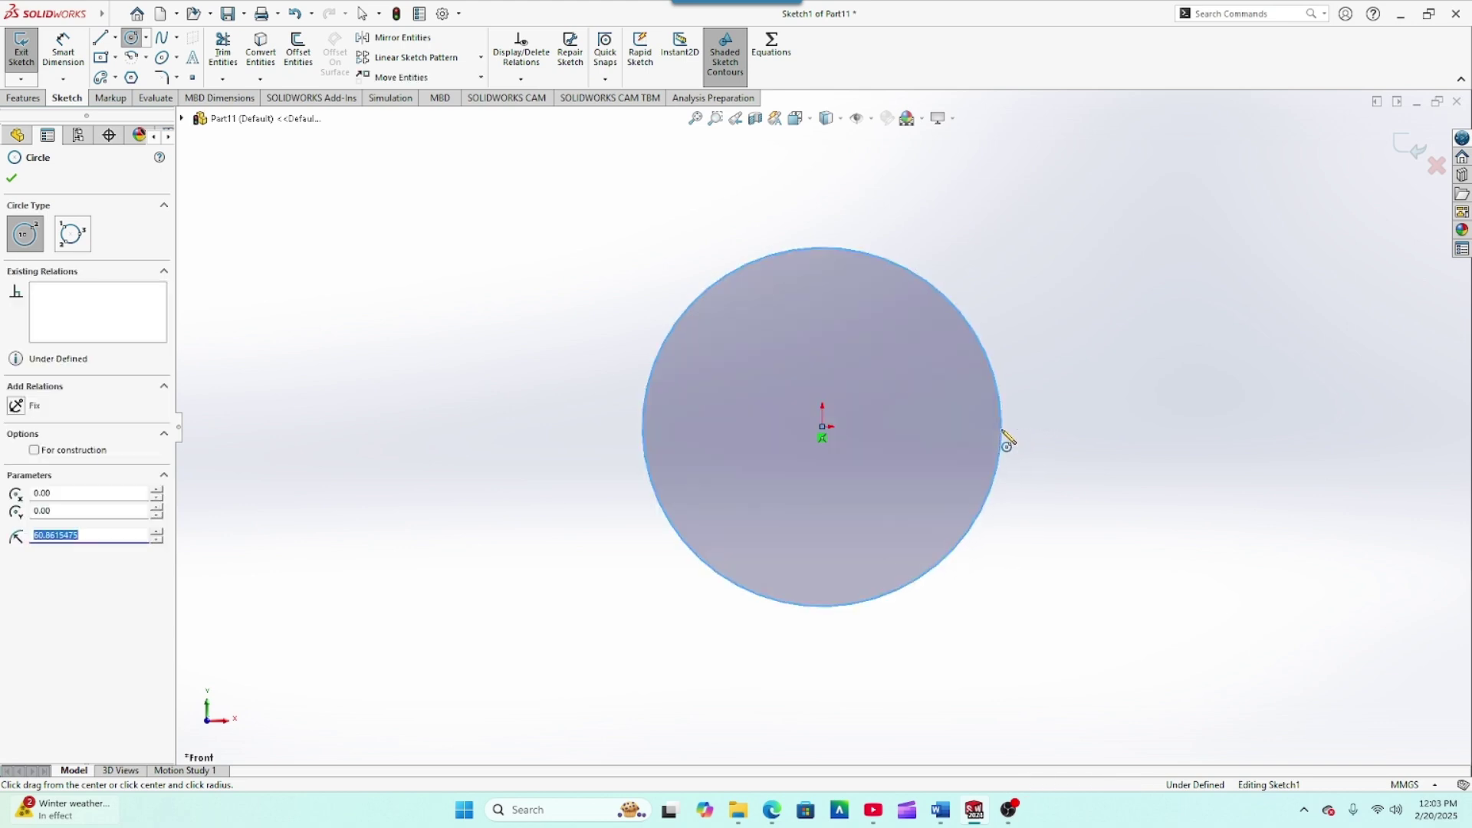
Draw two smaller circles centred on the origin inside the first, with radii of about 45.5 mm and 30.4 mm
click(822, 426)
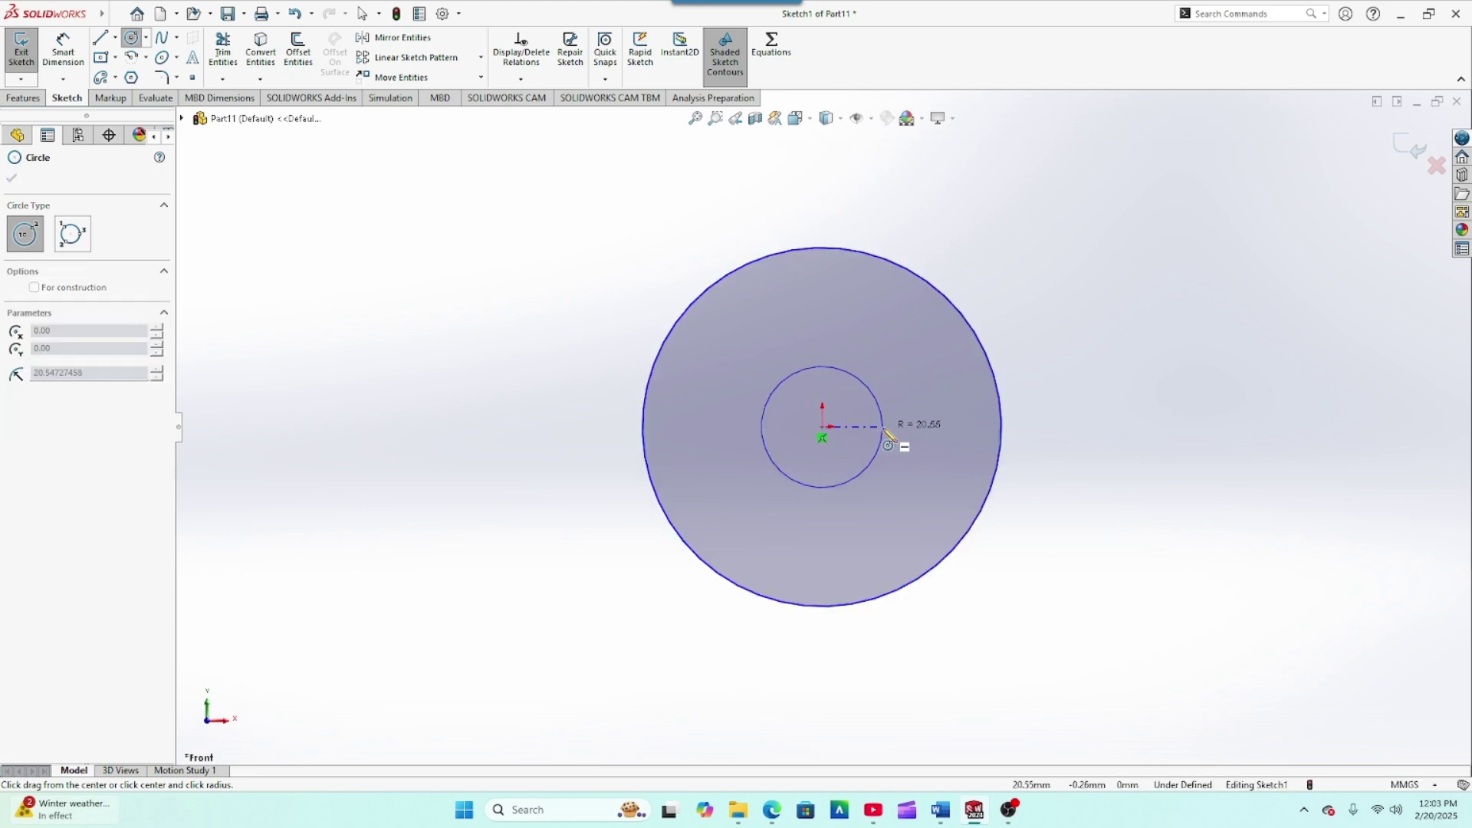
click(957, 427)
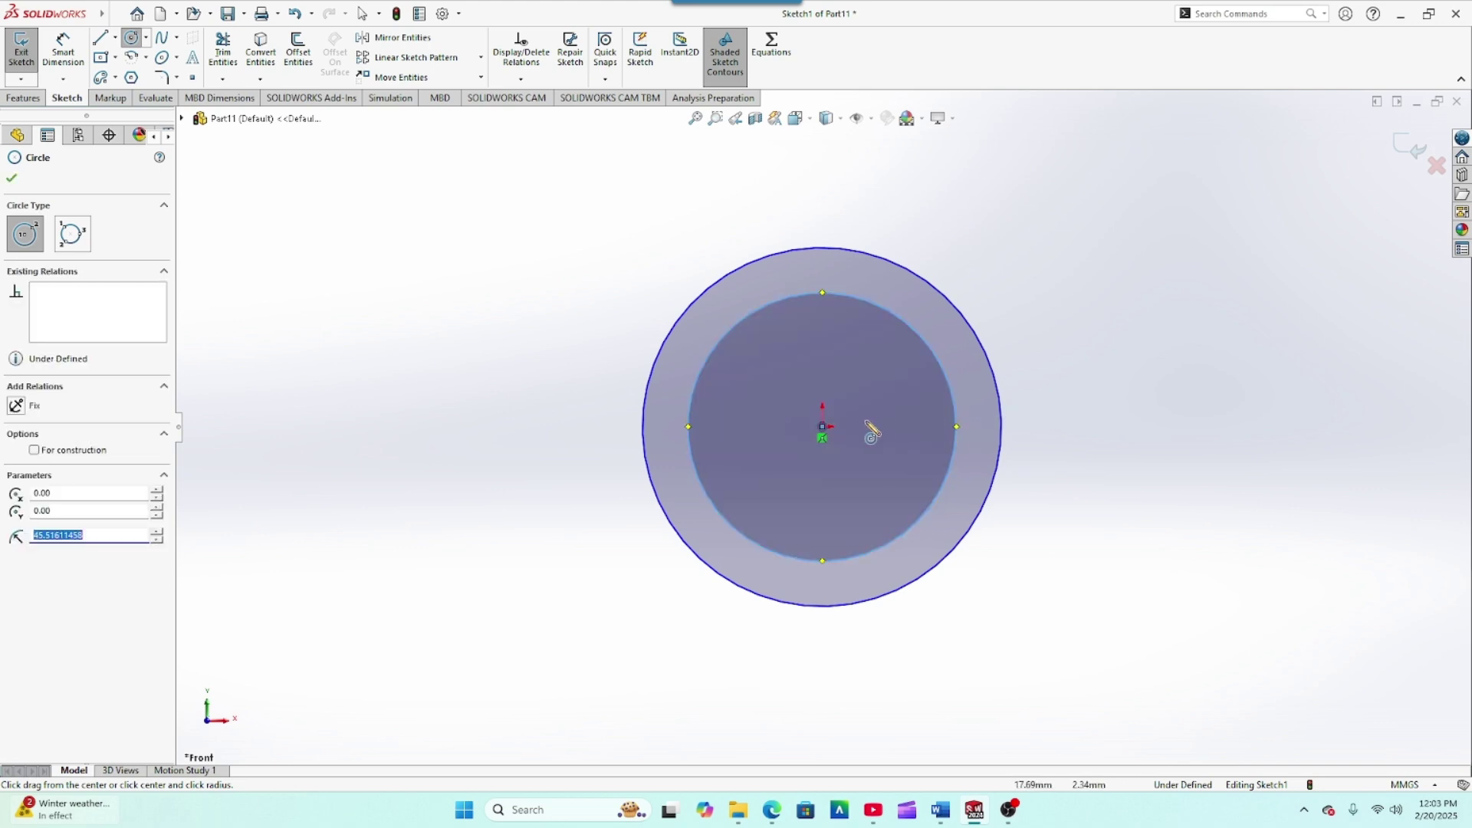
click(824, 428)
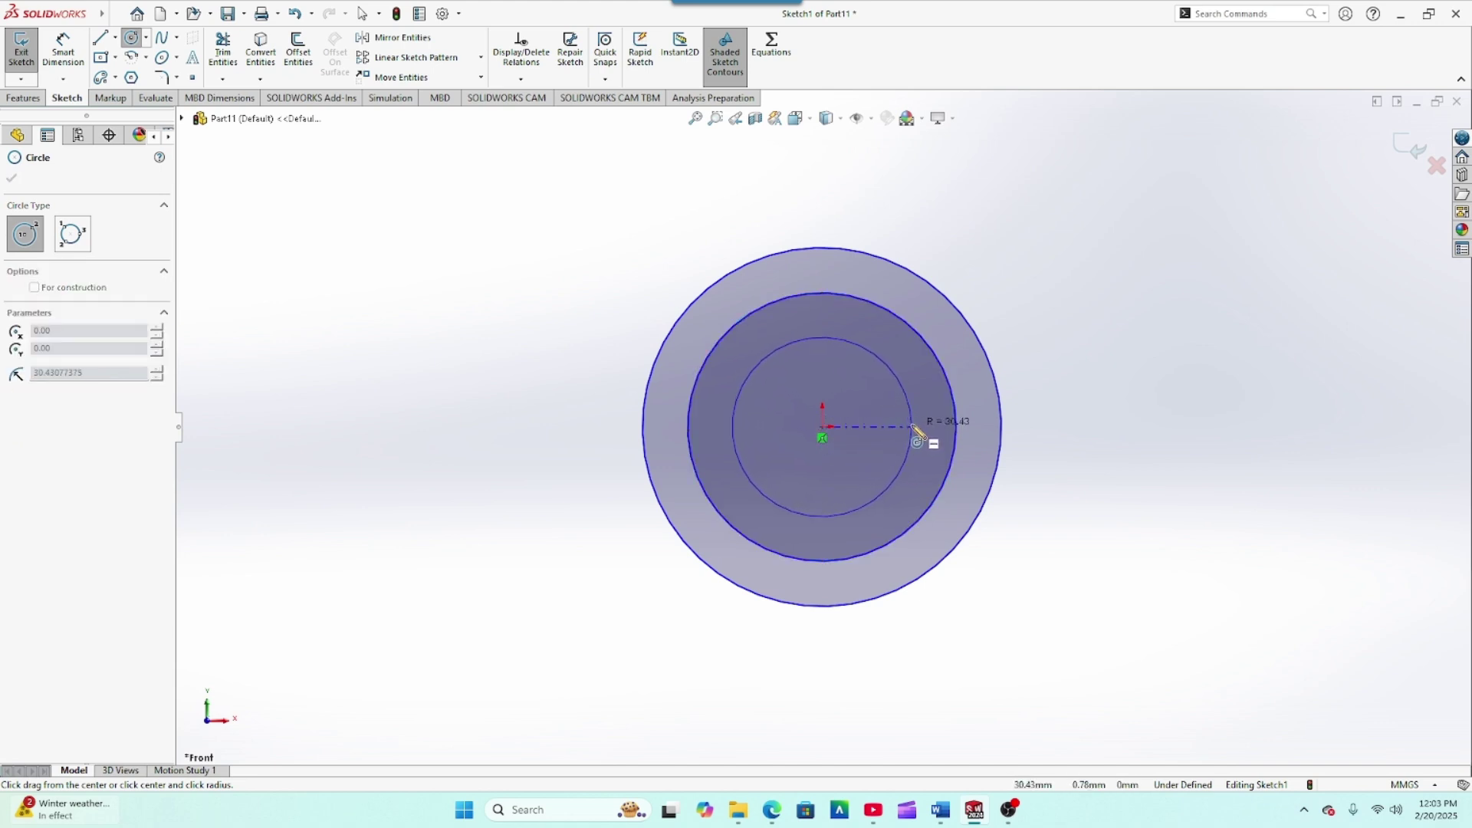
click(912, 427)
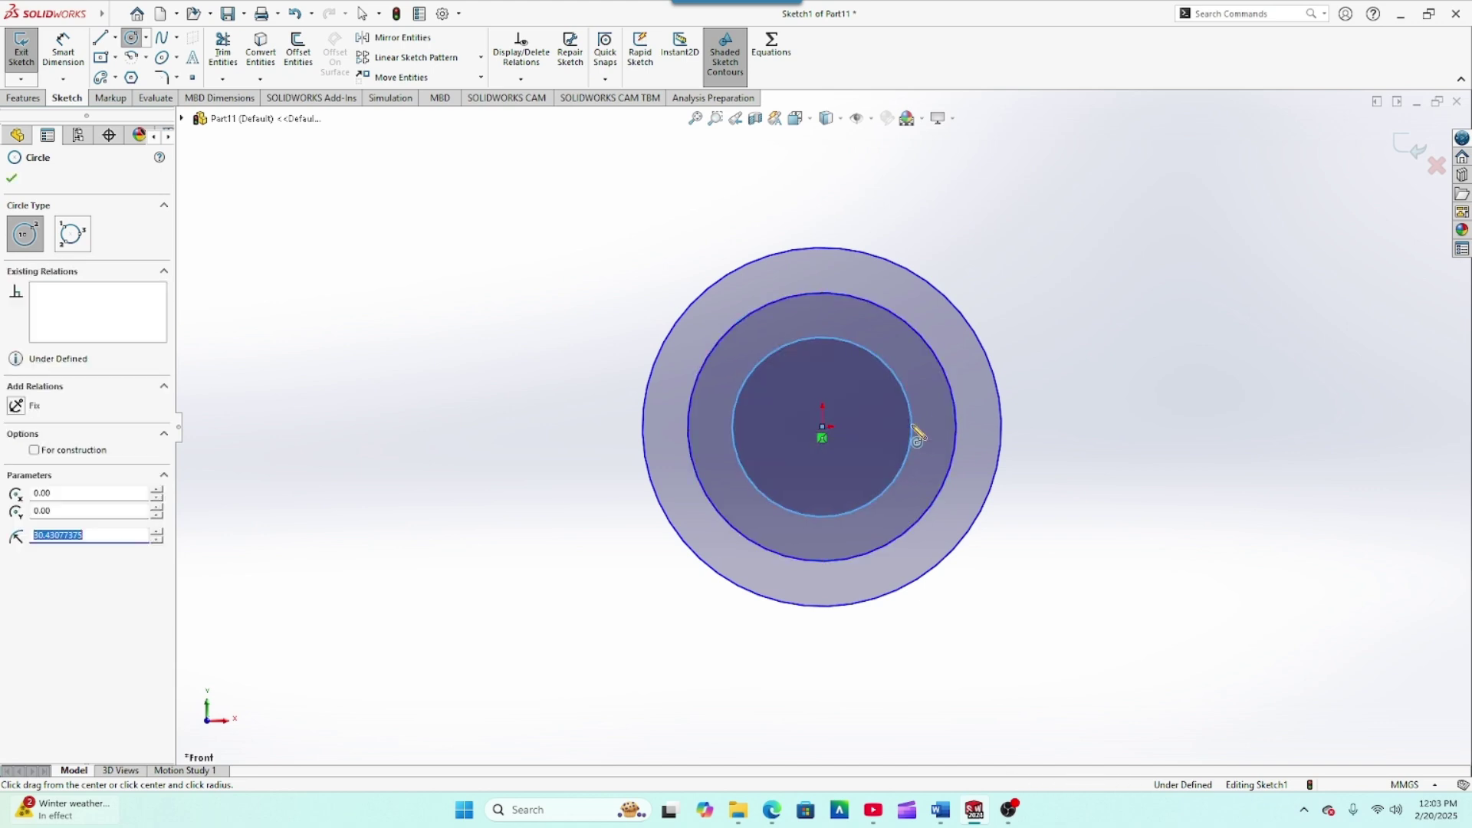
click(13, 179)
Convert the middle circle to construction geometry
click(750, 312)
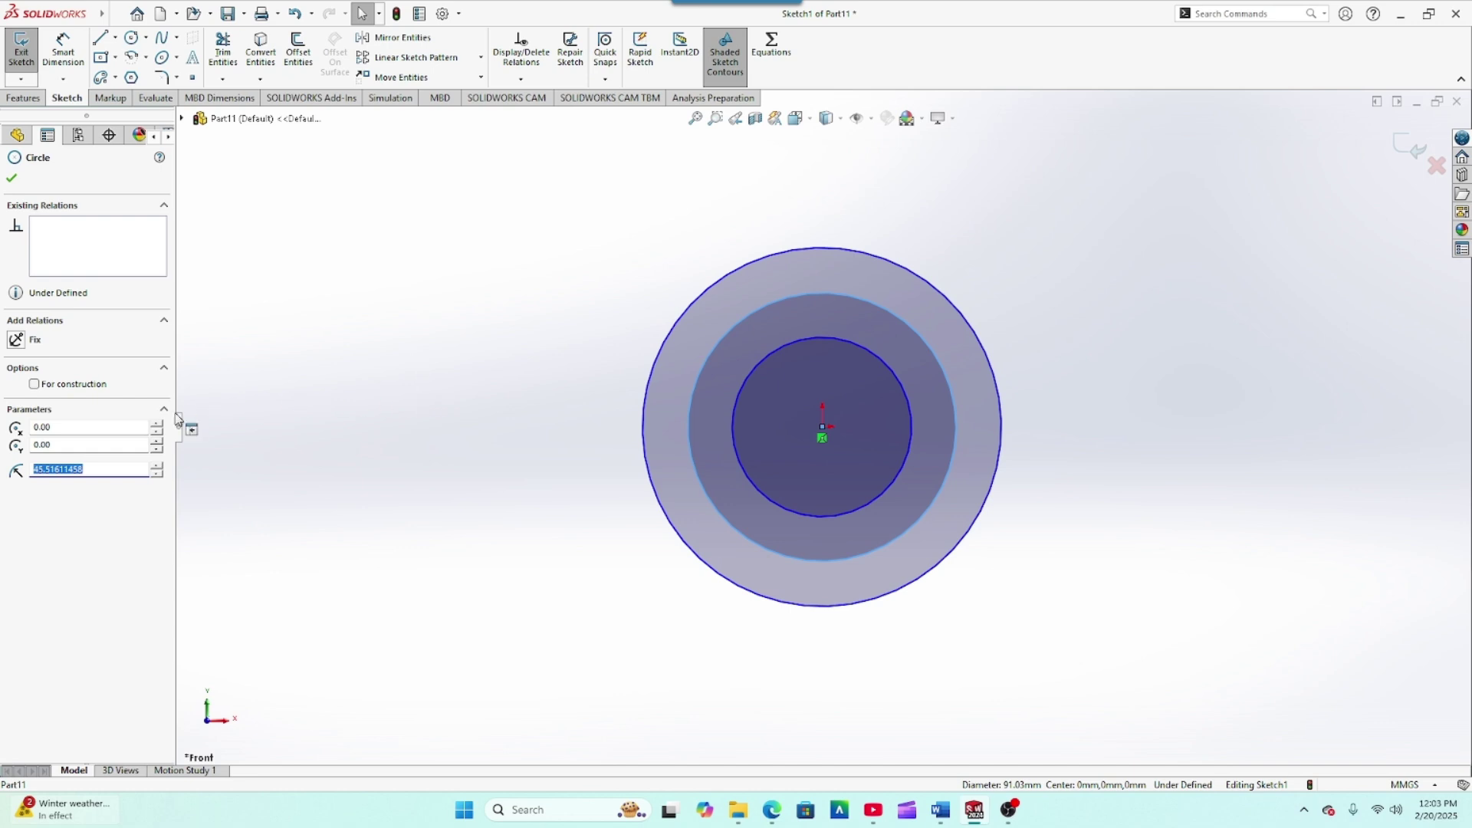
click(34, 385)
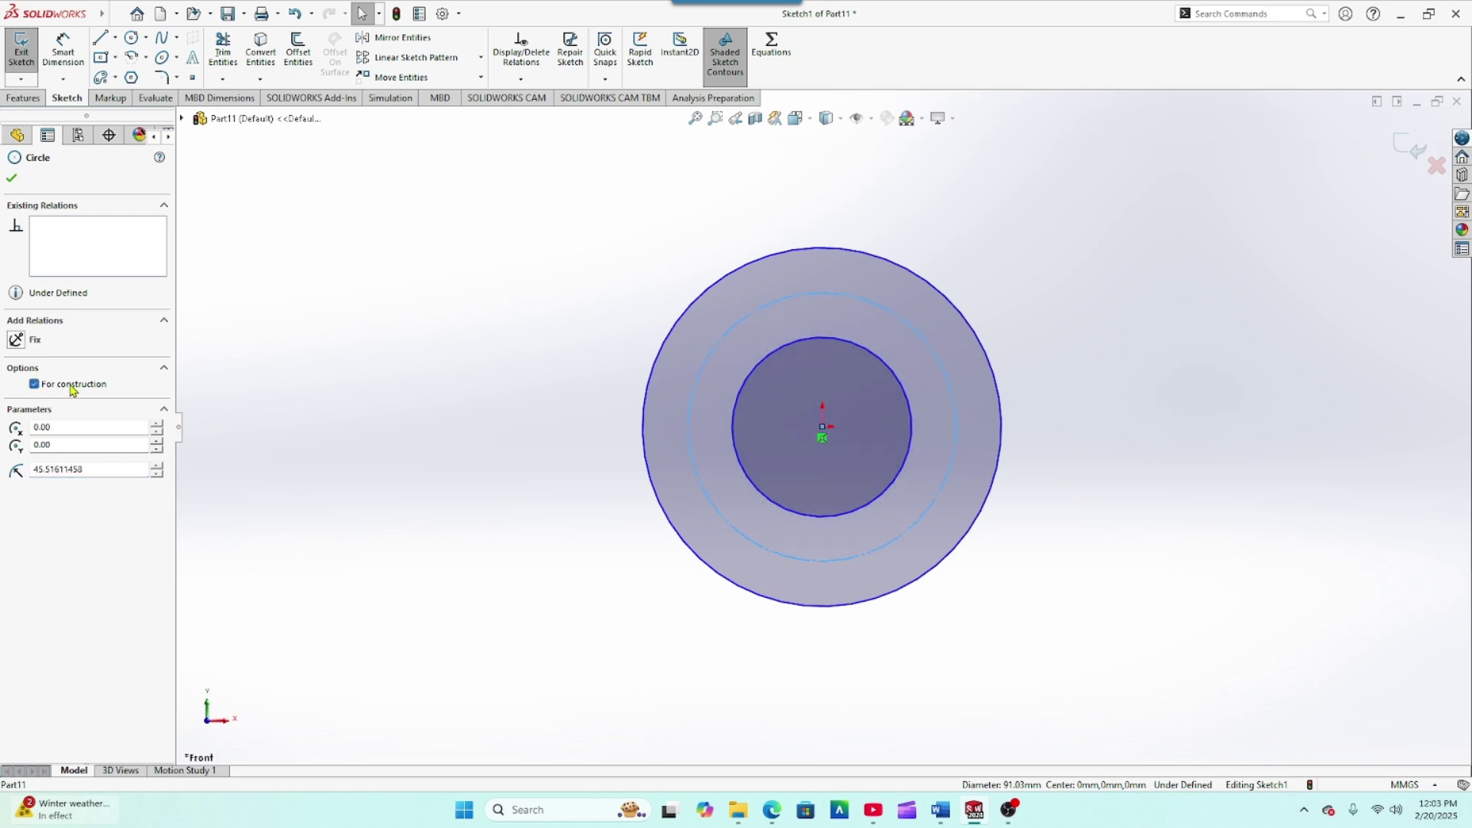
click(11, 182)
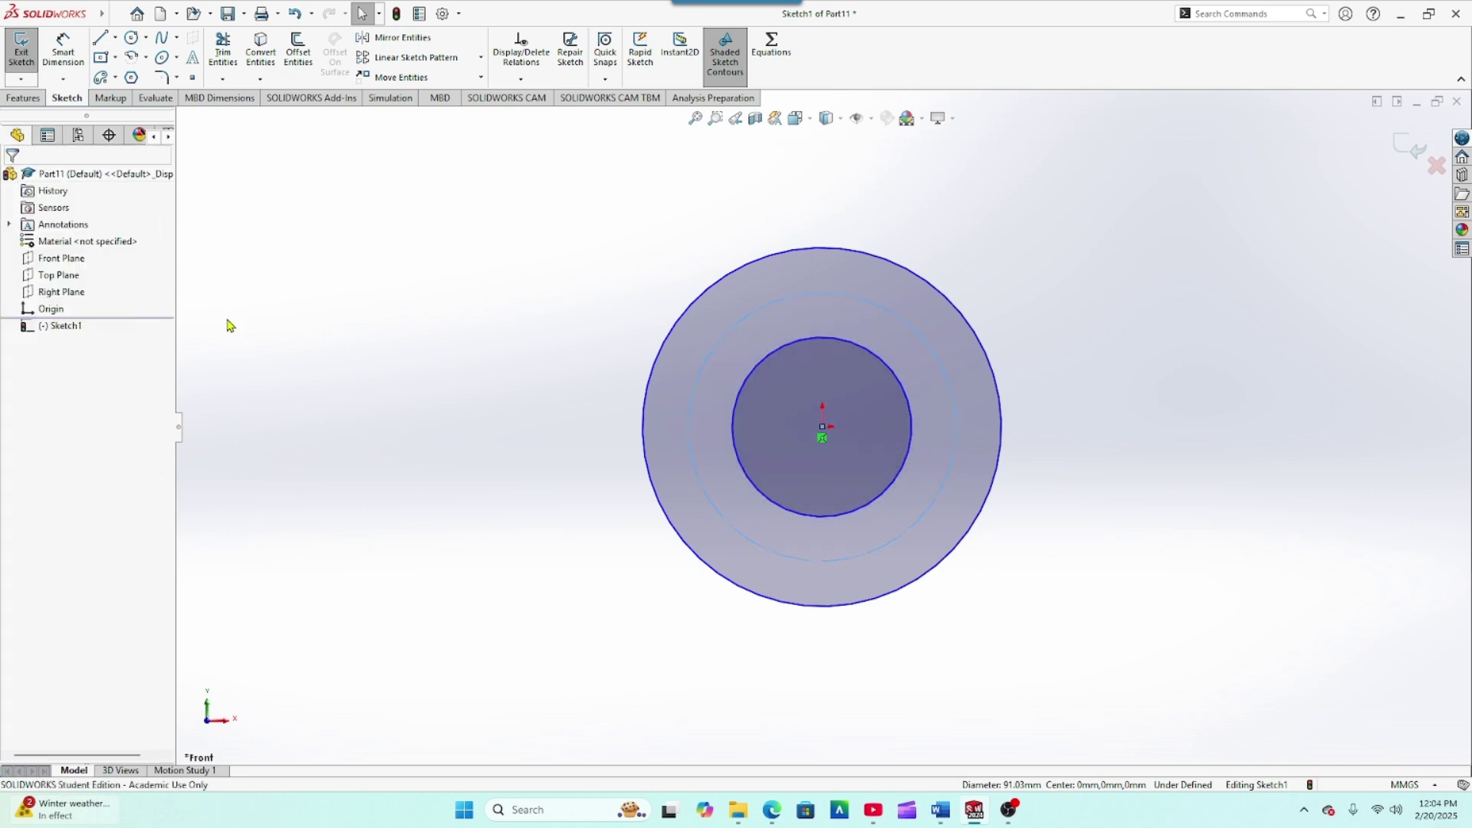
Draw a horizontal line from the origin to the leftmost point of the outer circle
click(100, 40)
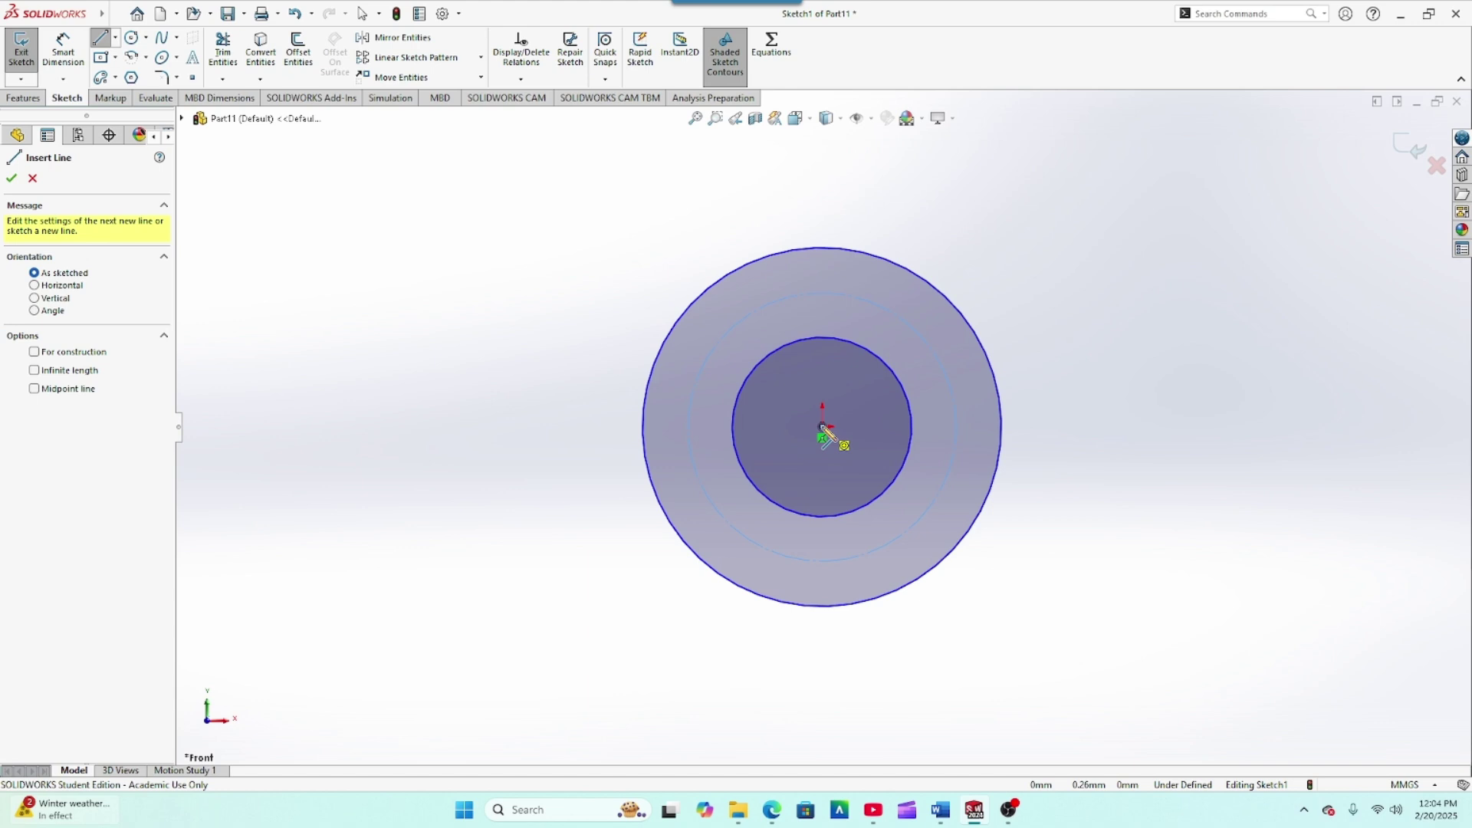
click(822, 427)
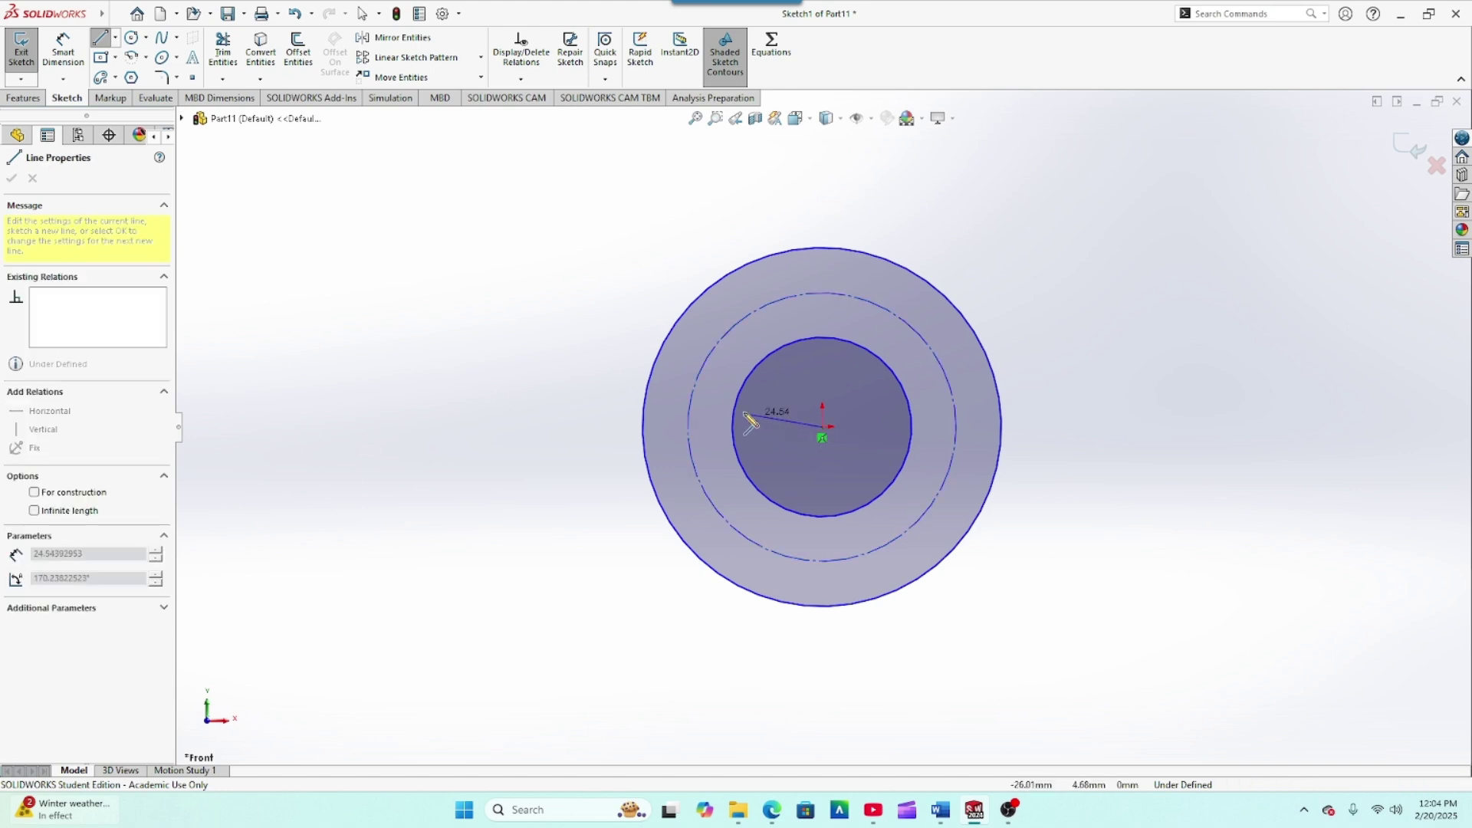
click(642, 427)
right_click(559, 421)
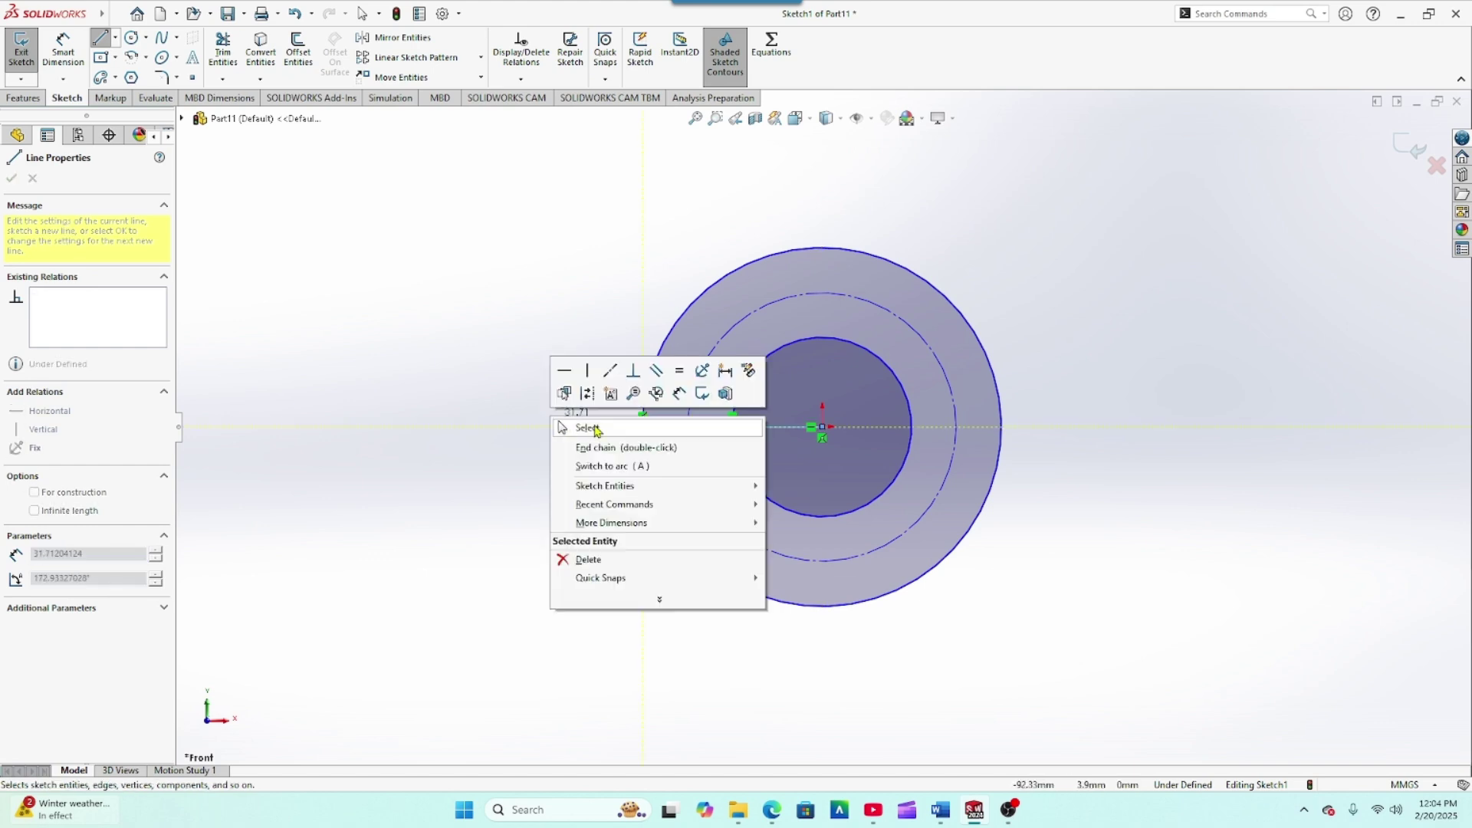
click(588, 427)
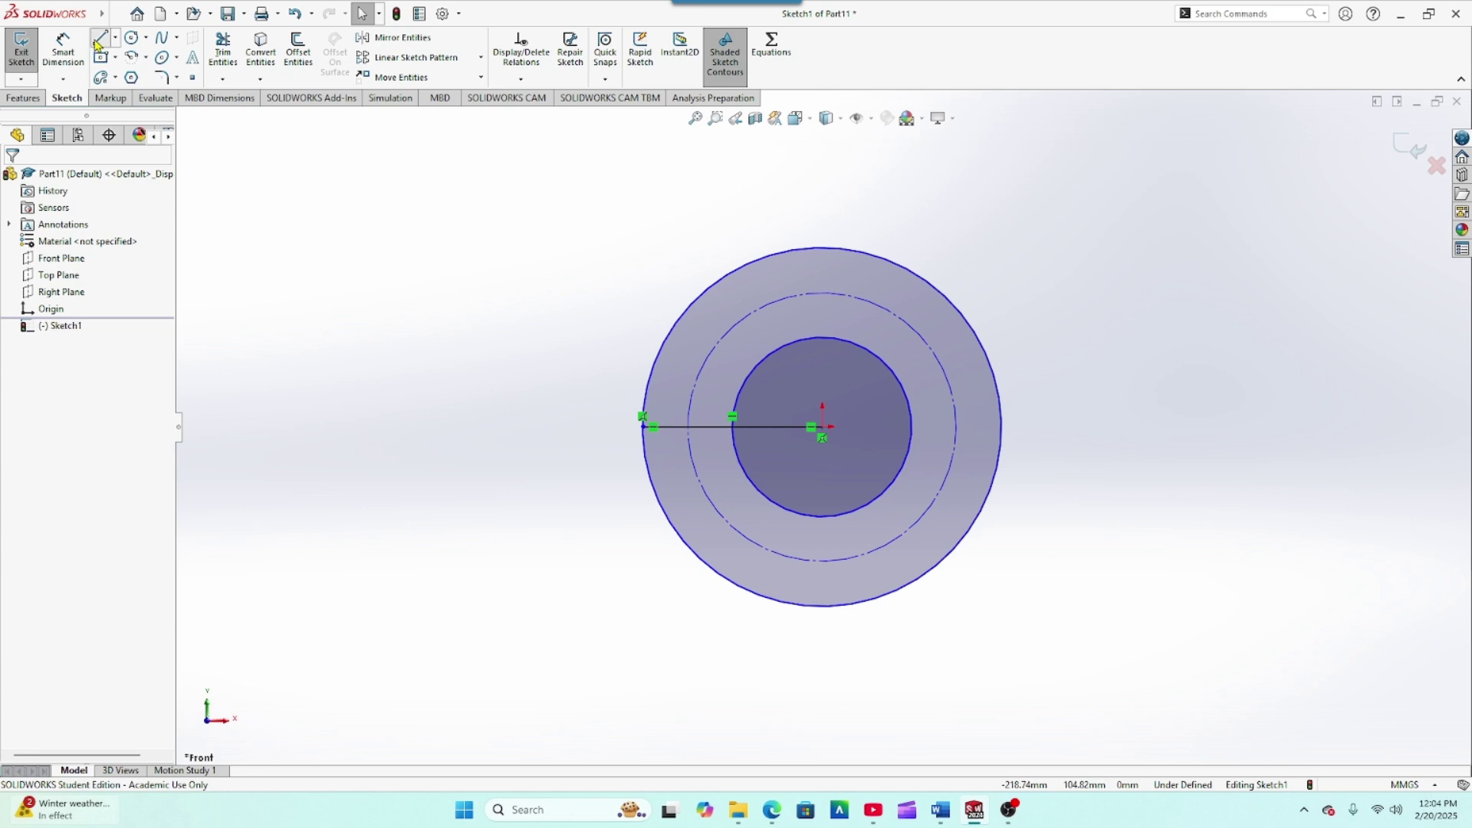
Draw a vertical line from the origin down to the lowest point of the outer circle
click(98, 43)
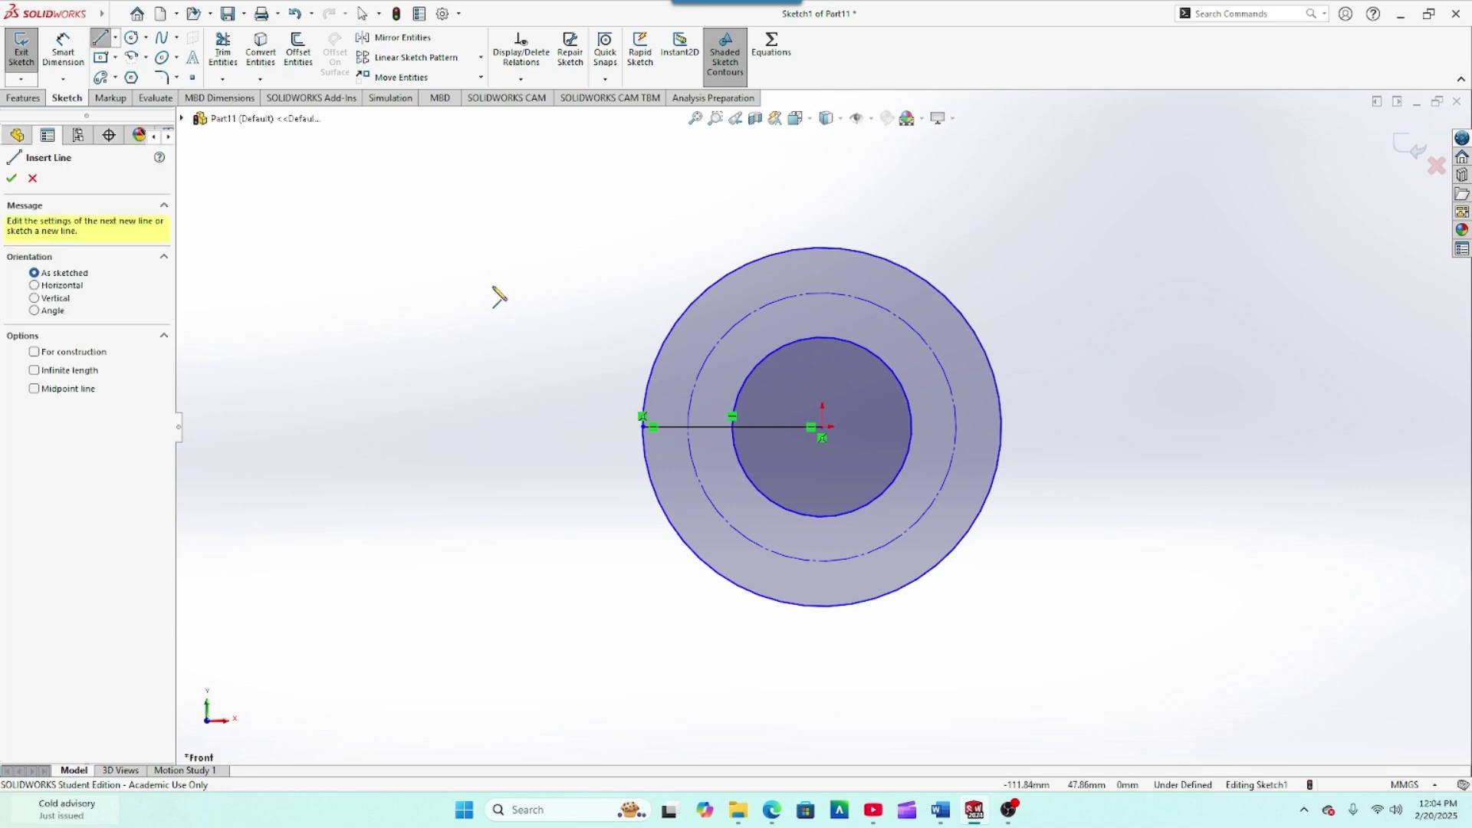
click(823, 430)
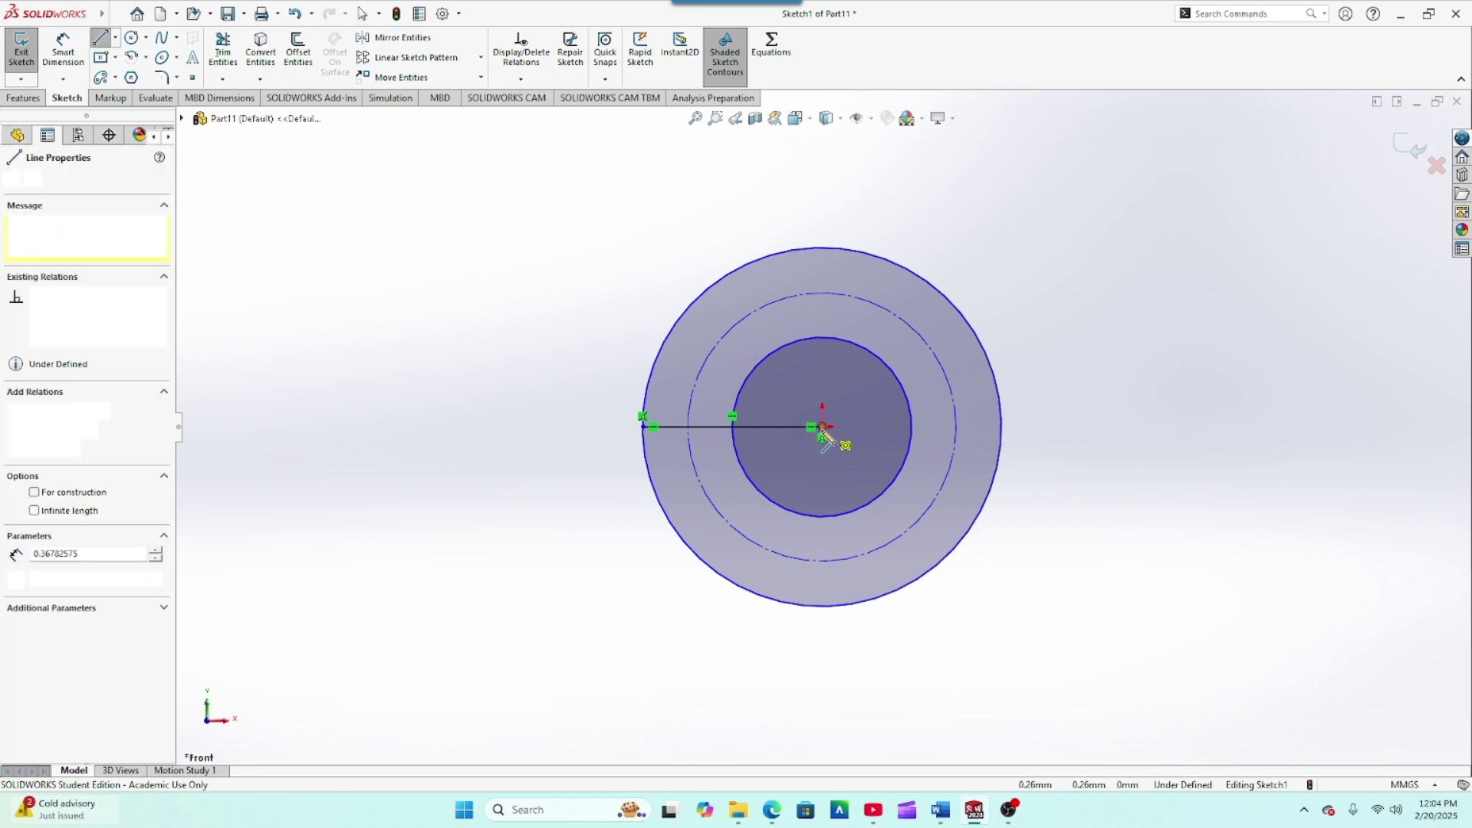
click(823, 606)
right_click(824, 602)
click(861, 614)
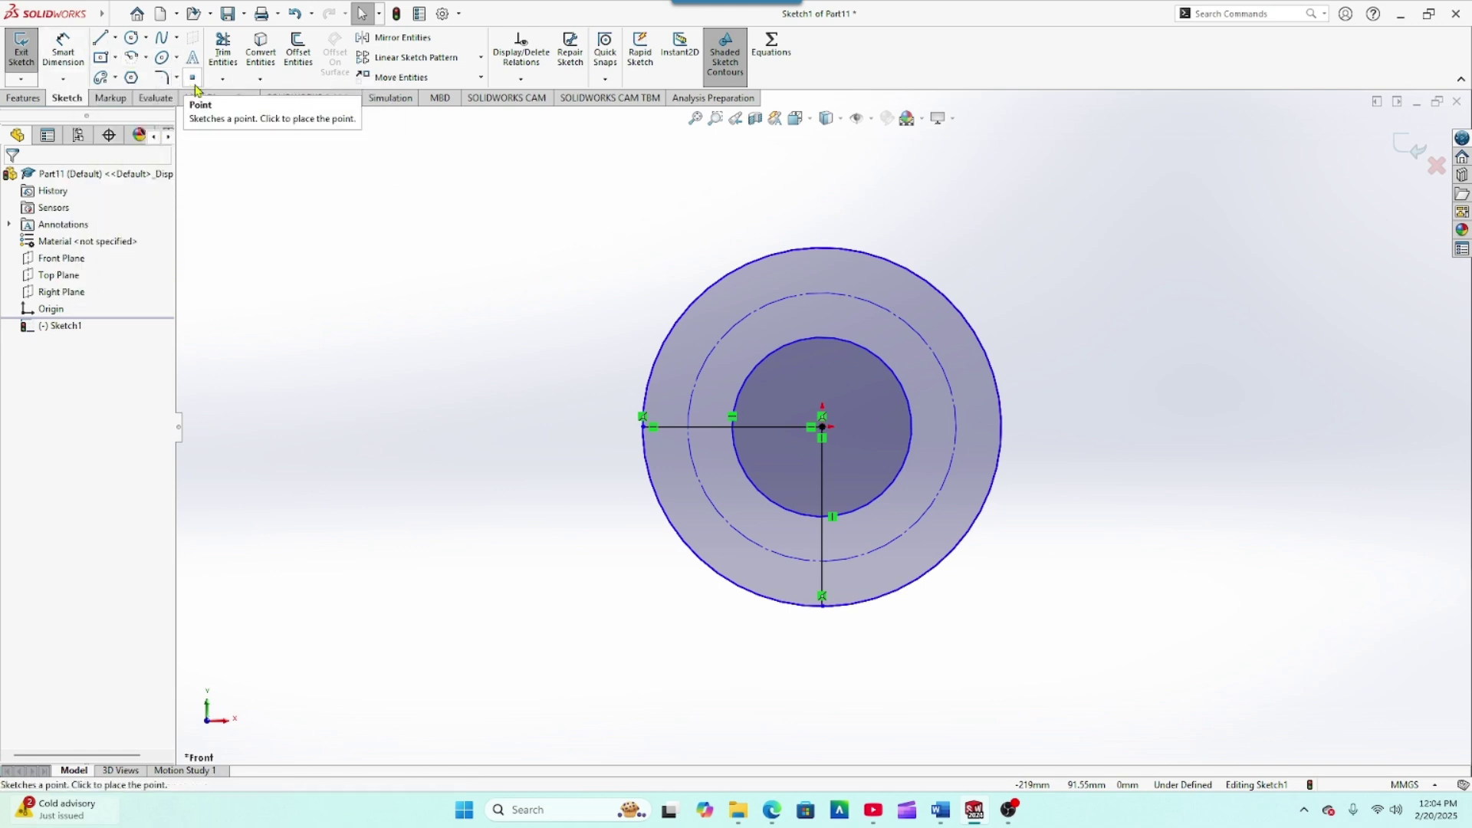
Power trim the lower-left quarter of all three circles and the line portions inside the inner circle, leaving a three-quarter ring
click(221, 49)
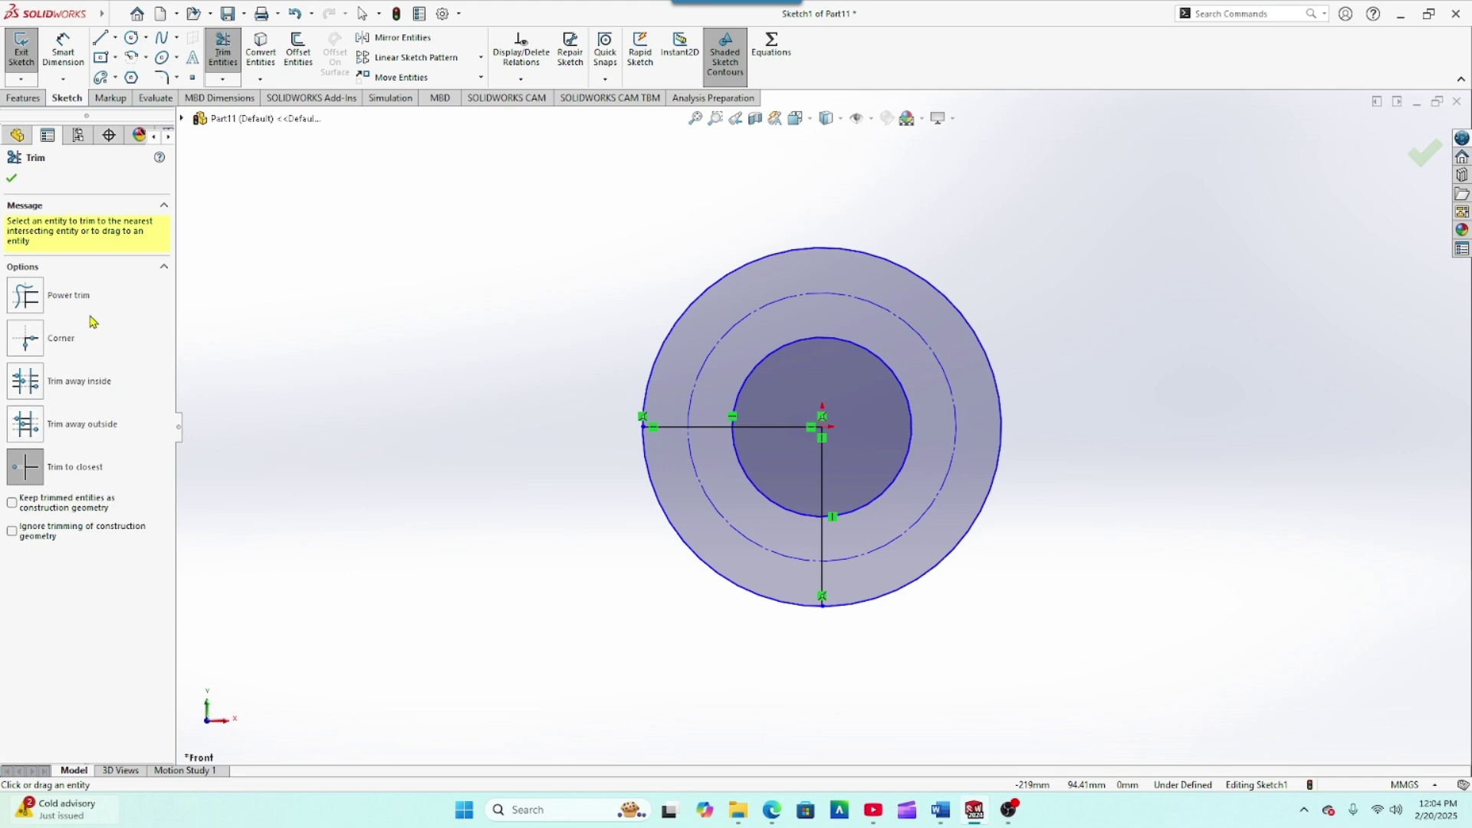
click(26, 295)
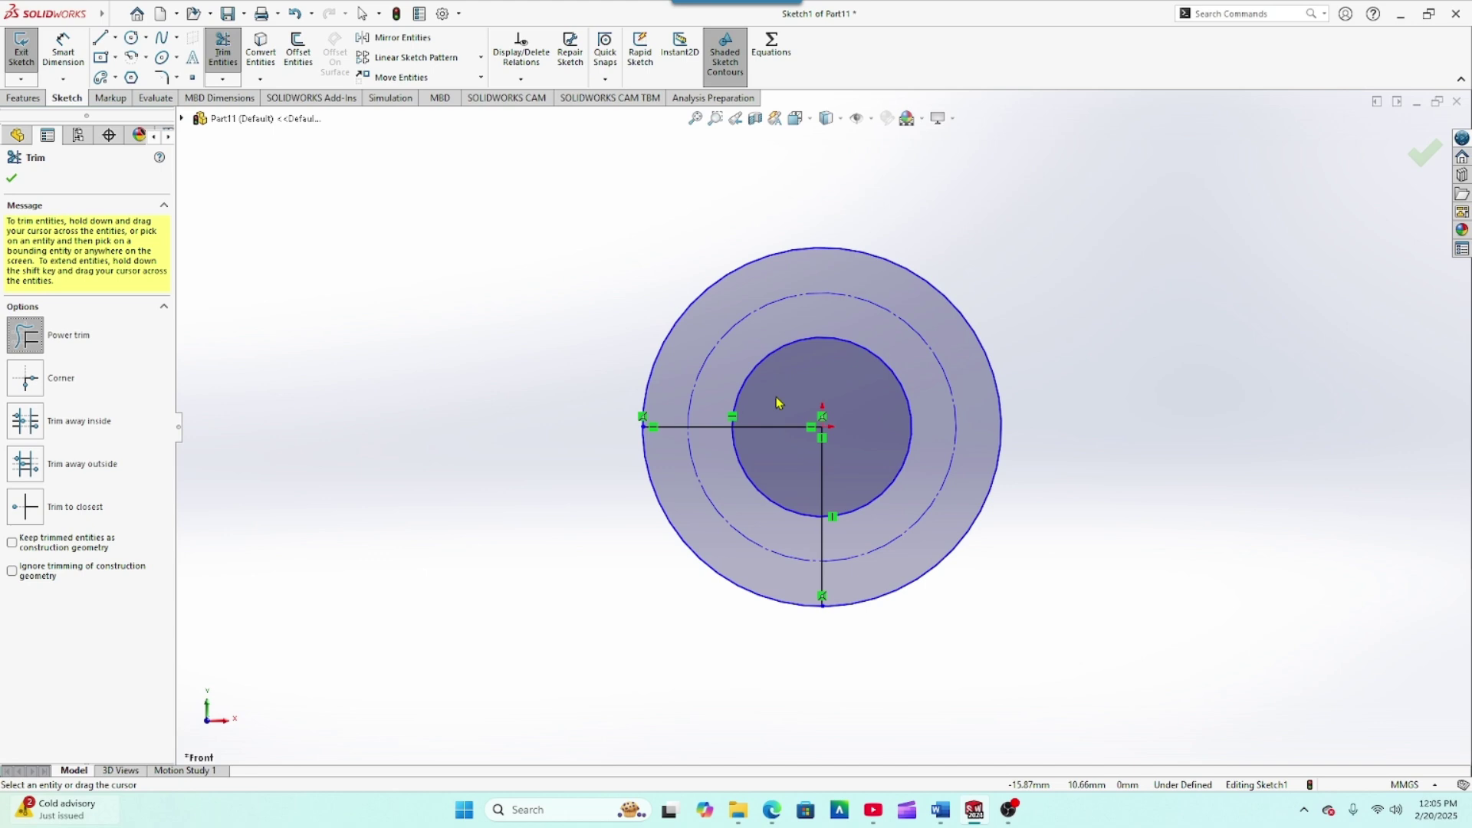
mouse_move(776, 399)
mouse_down()
mouse_move(794, 443)
mouse_move(826, 464)
mouse_move(666, 533)
mouse_move(606, 534)
mouse_up()
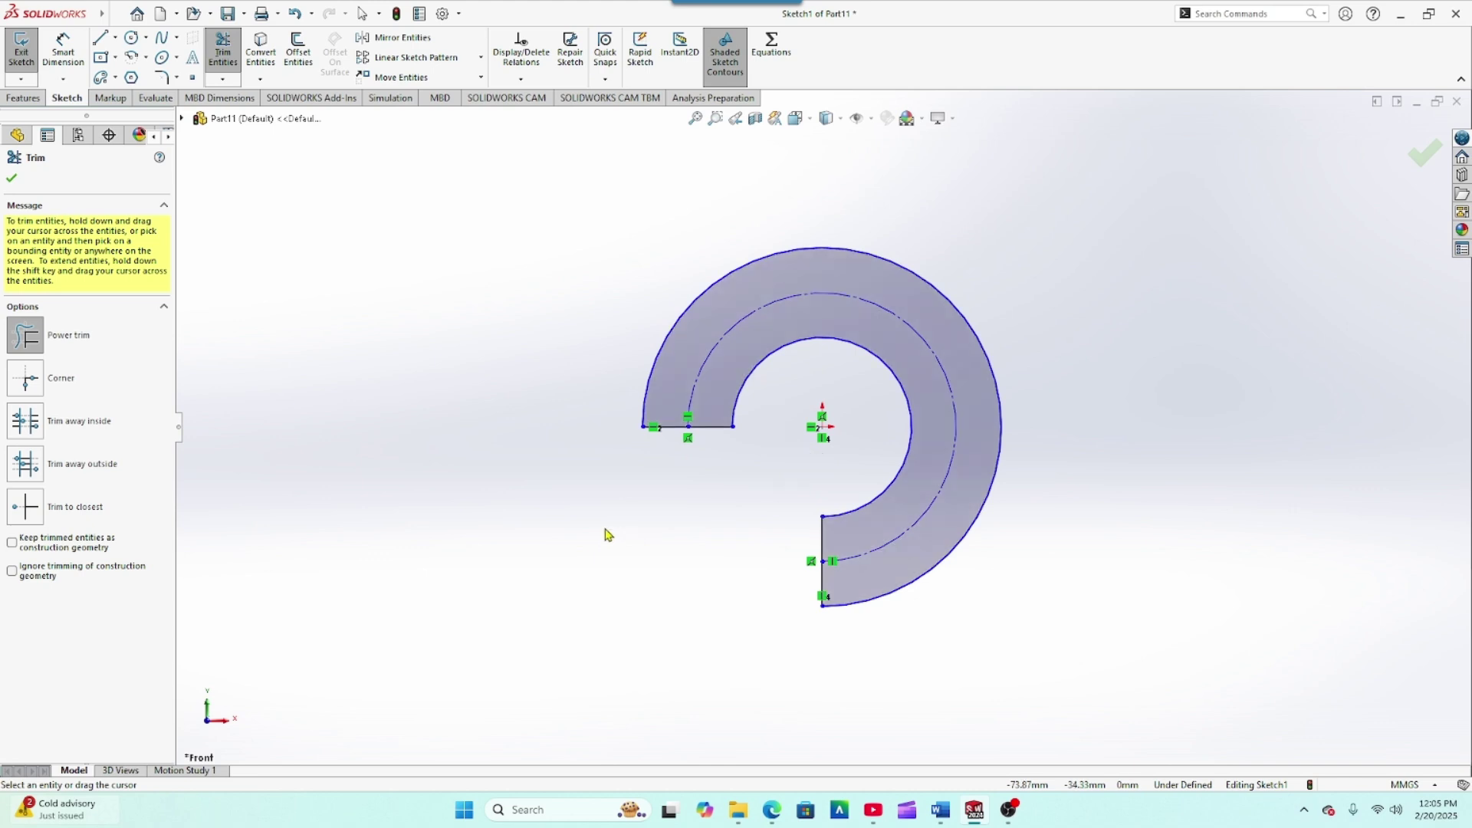
click(12, 179)
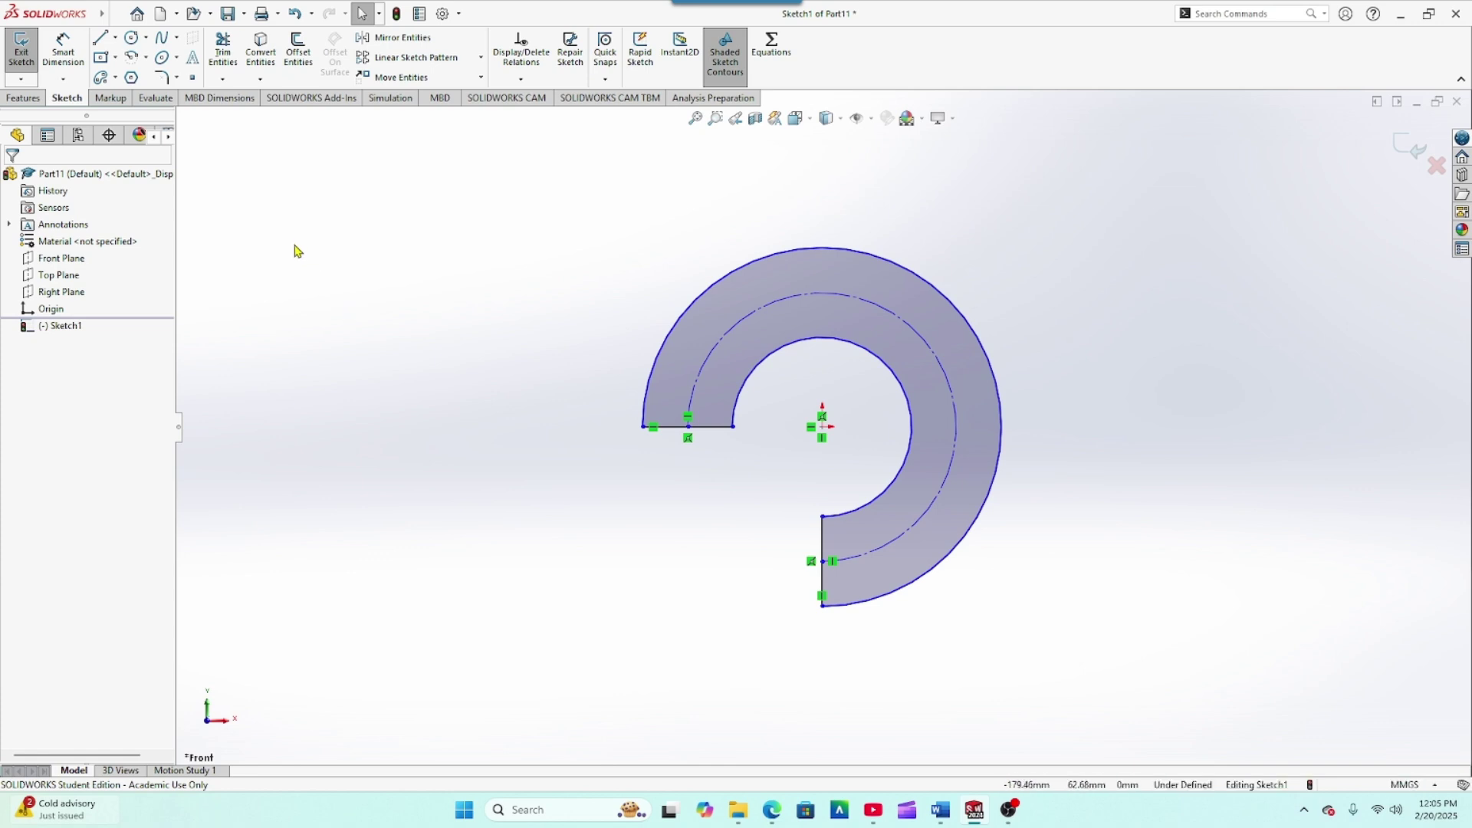
Dimension the outer arc with a radius of 60 mm
click(69, 46)
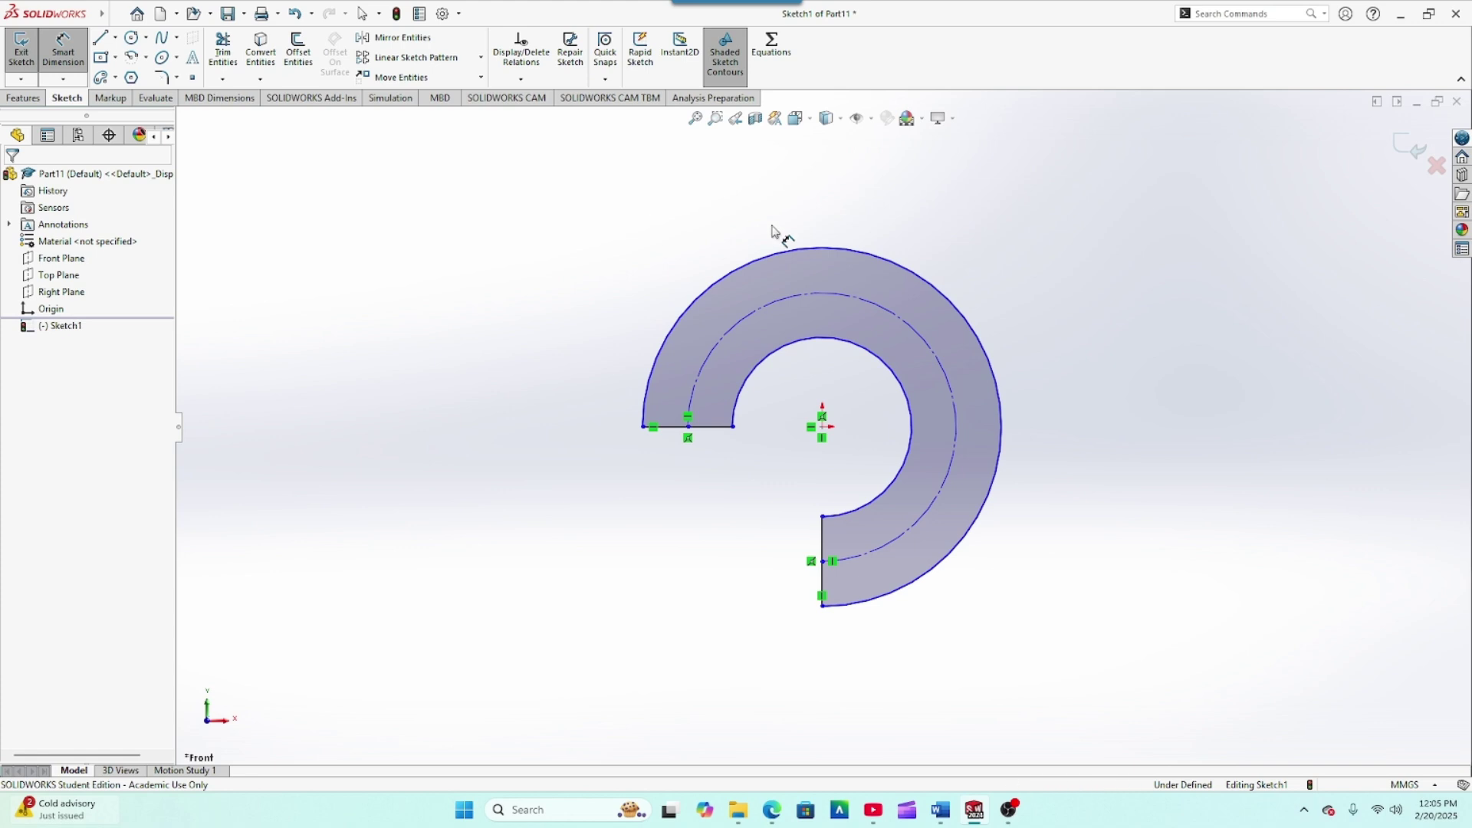
click(952, 298)
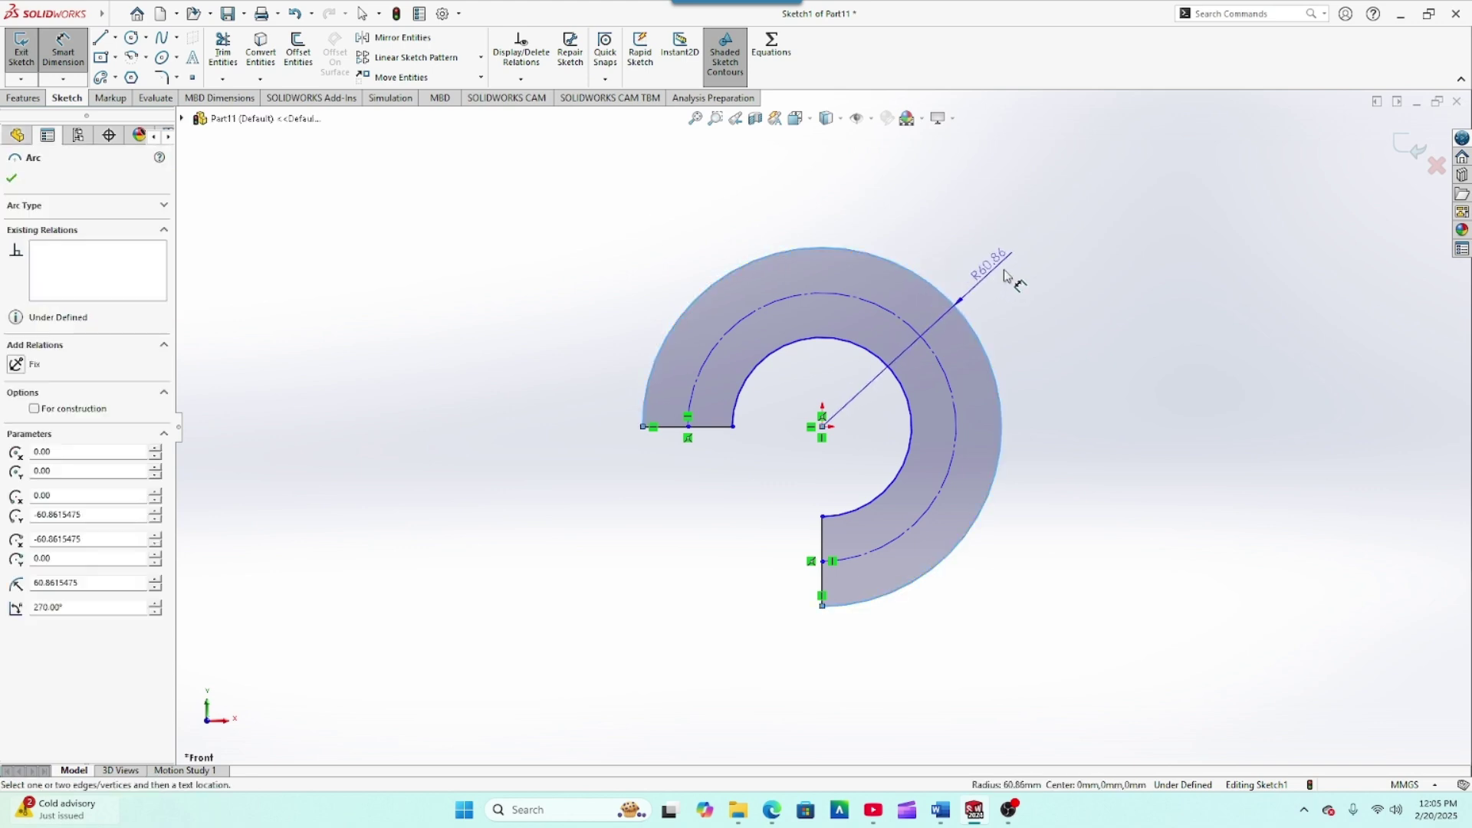
click(1007, 265)
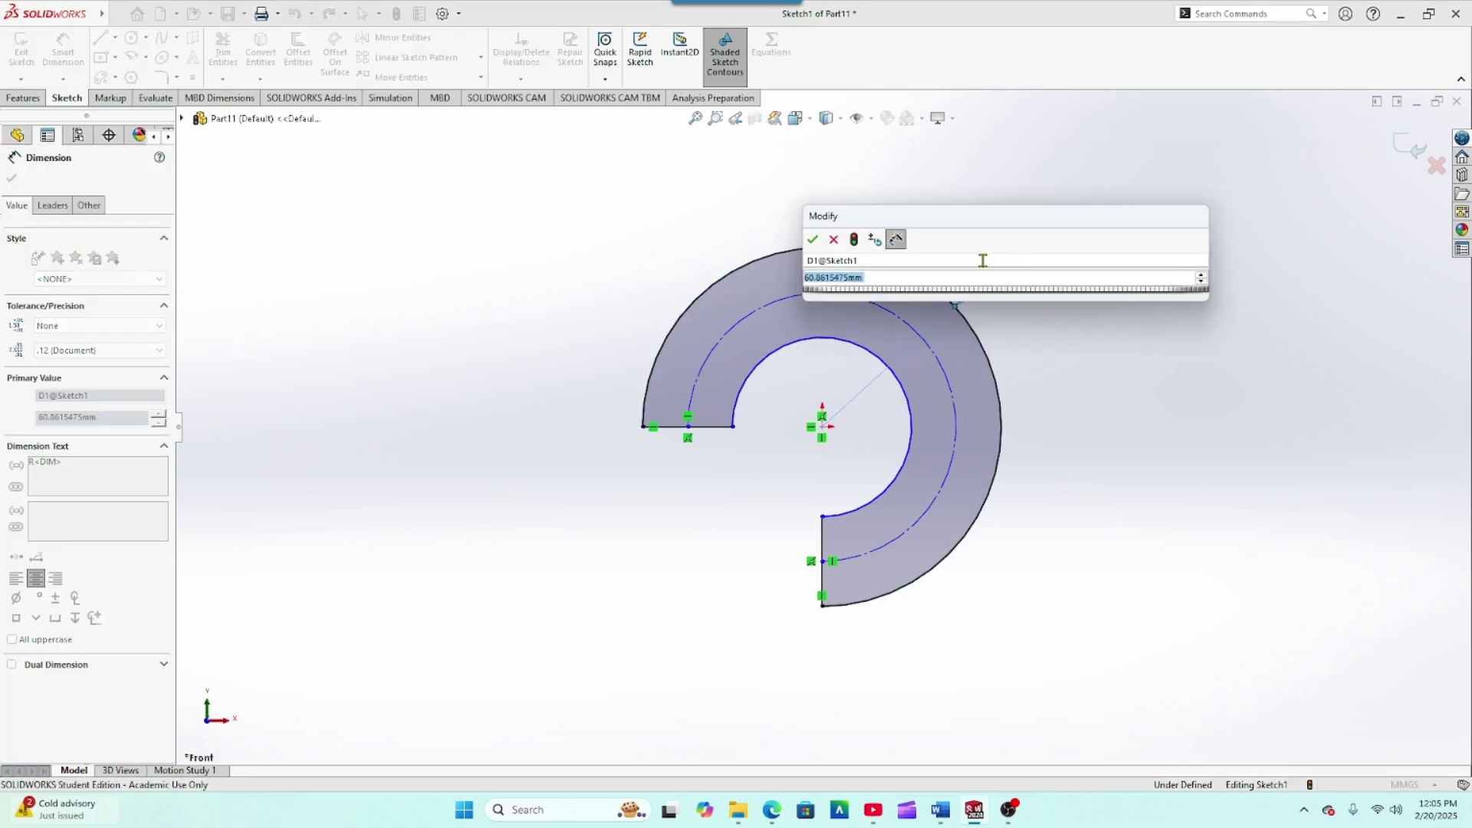
text(60)
key(Return)
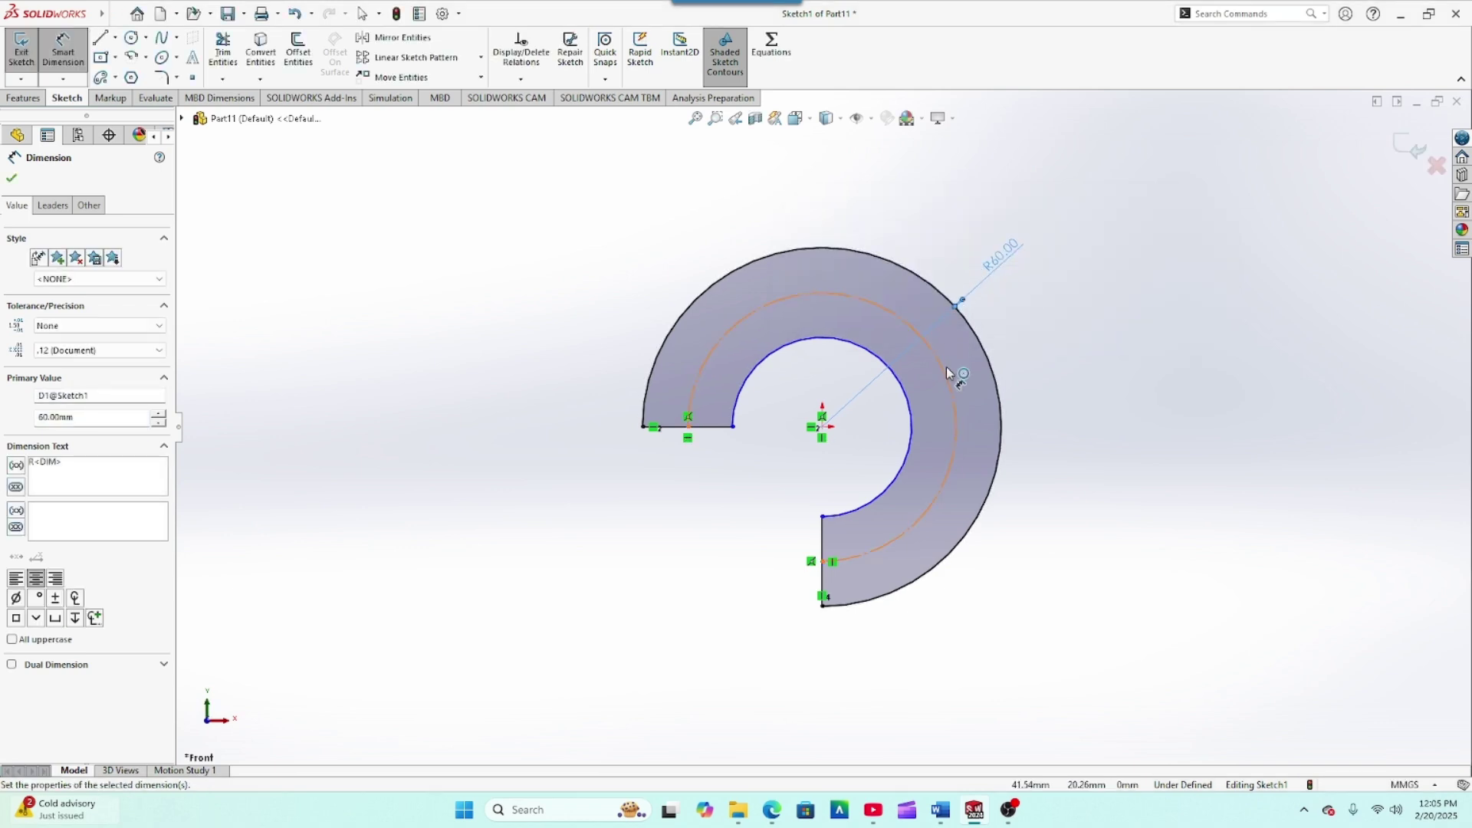
Dimension the middle construction arc with a radius of 45 mm
click(946, 367)
click(1042, 376)
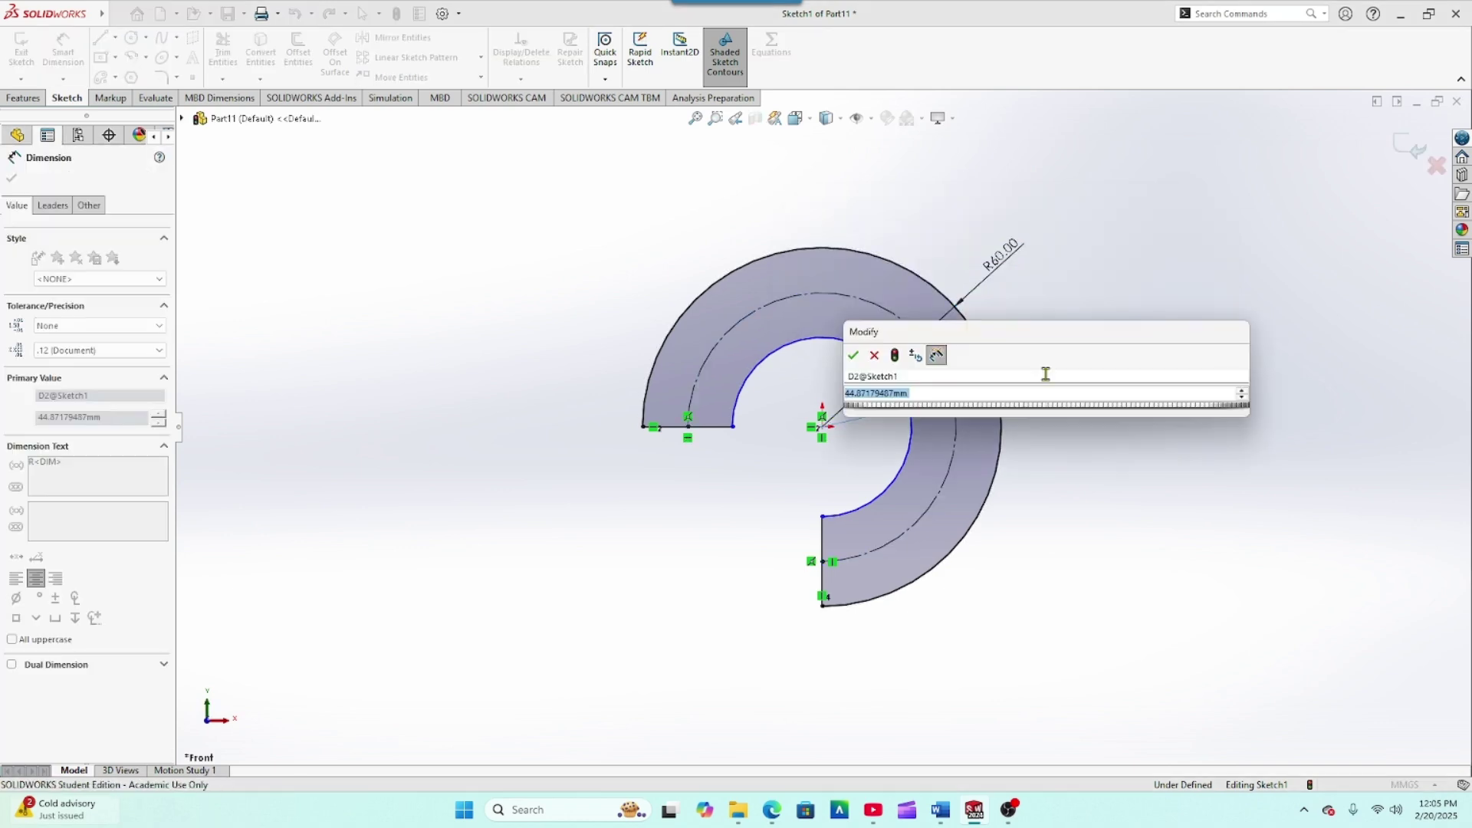
text(45)
key(Return)
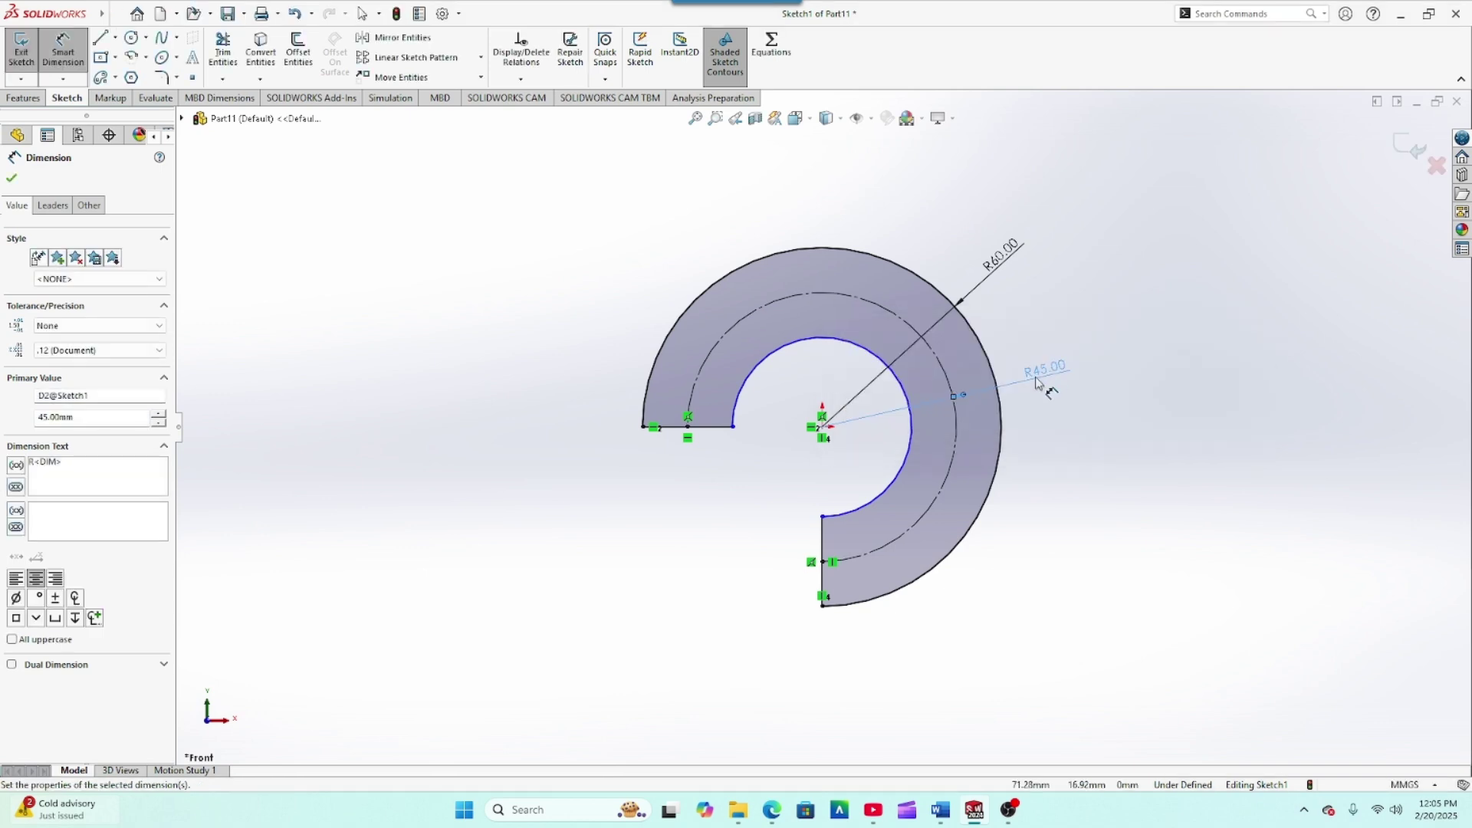
Dimension the inner arc with a radius of 30 mm and finish dimensioning
click(909, 437)
click(884, 440)
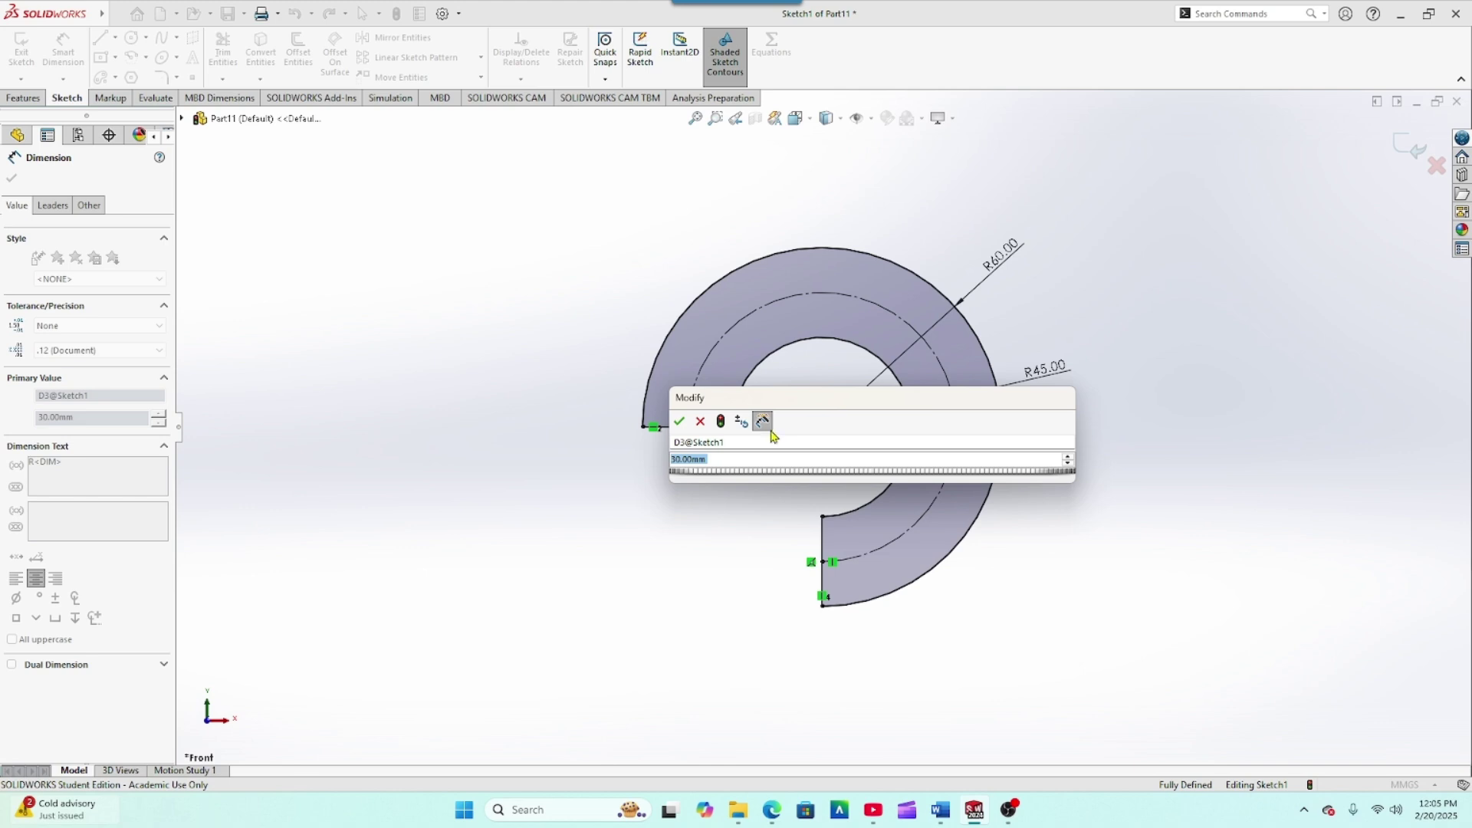
click(679, 421)
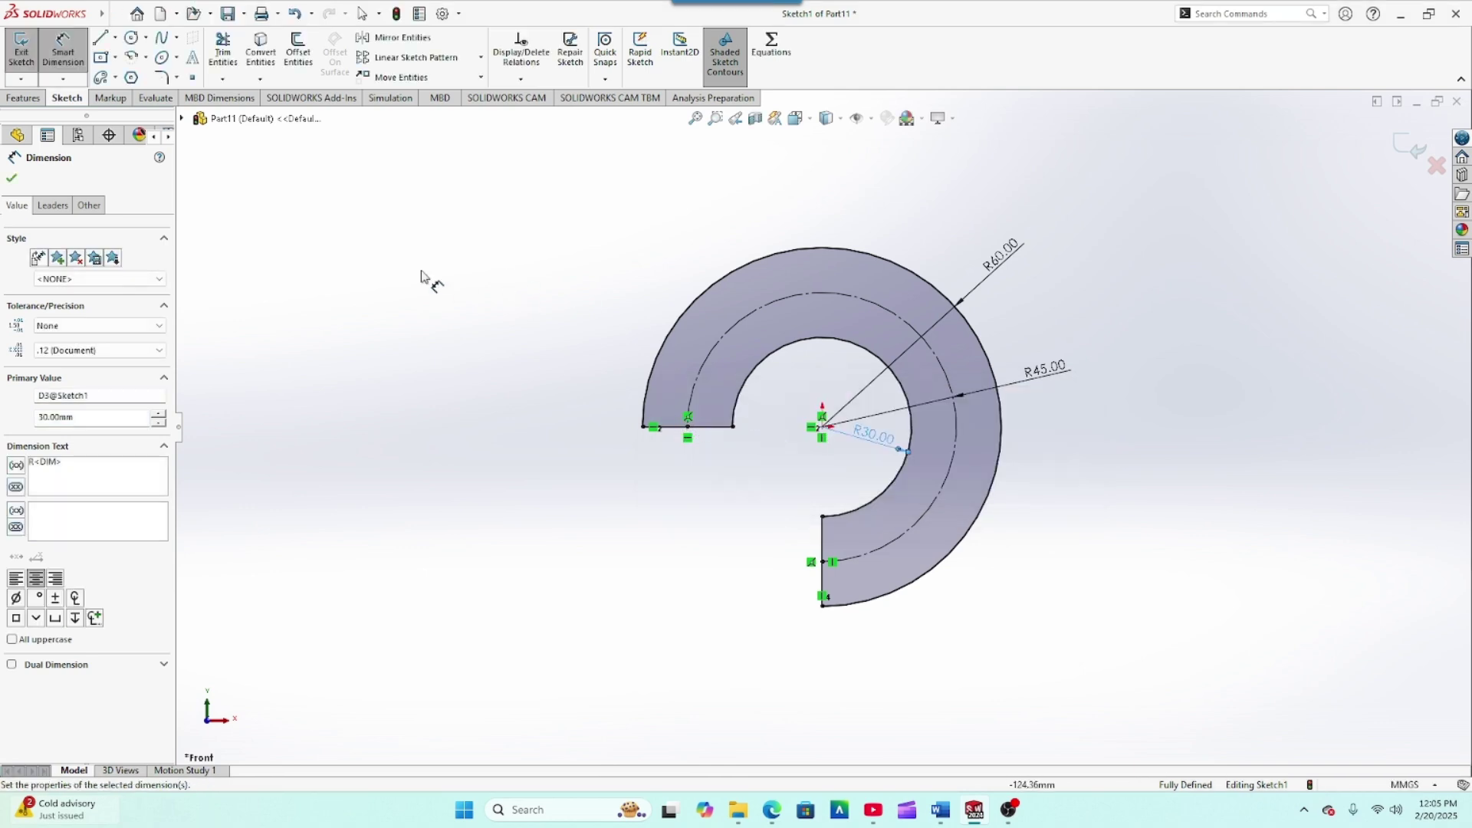
click(11, 180)
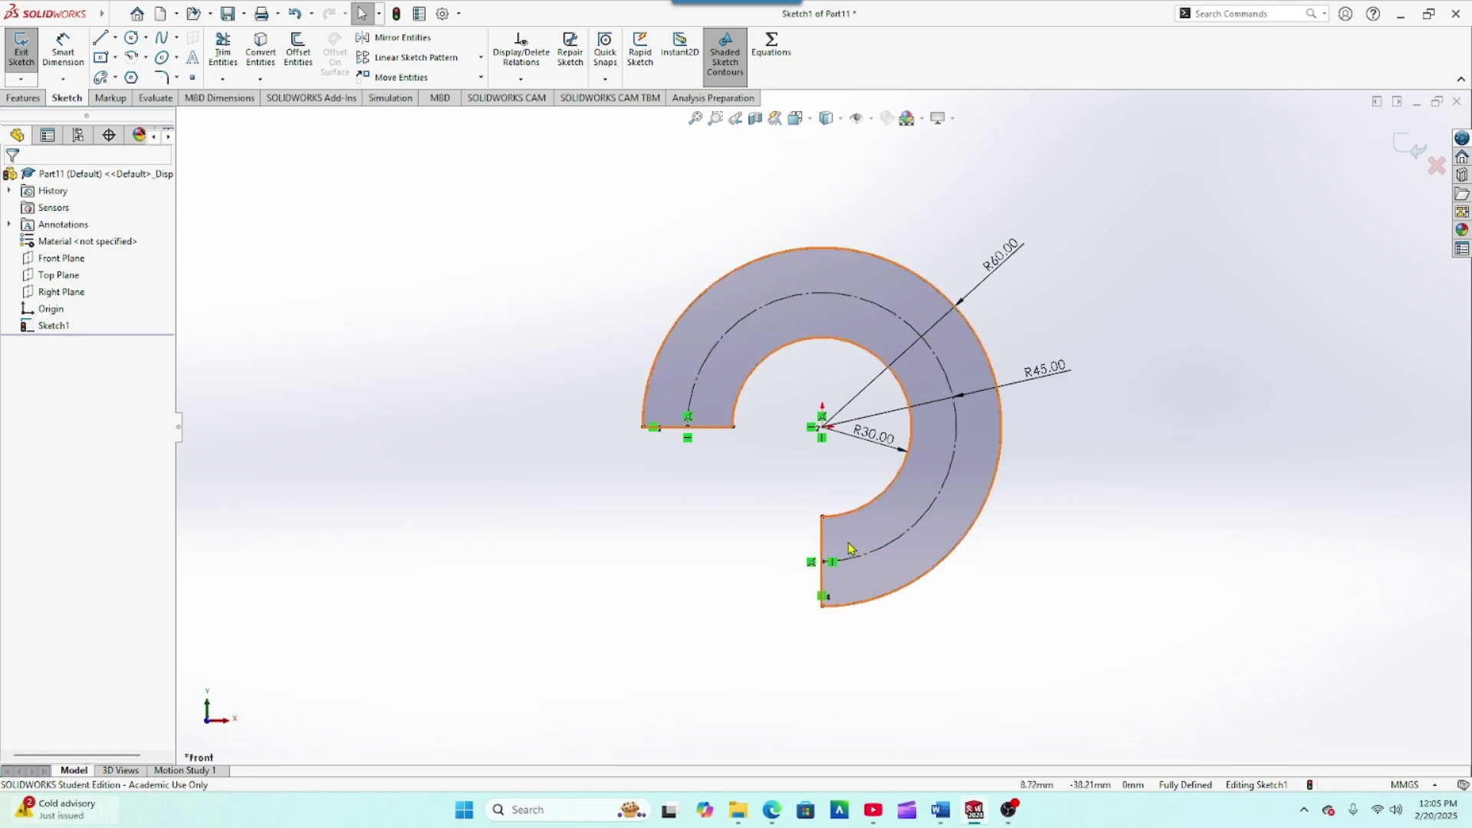
Sketch a circle with a radius of about 6.67 mm centred on the construction arc, just above the ring's horizontal end line
click(482, 58)
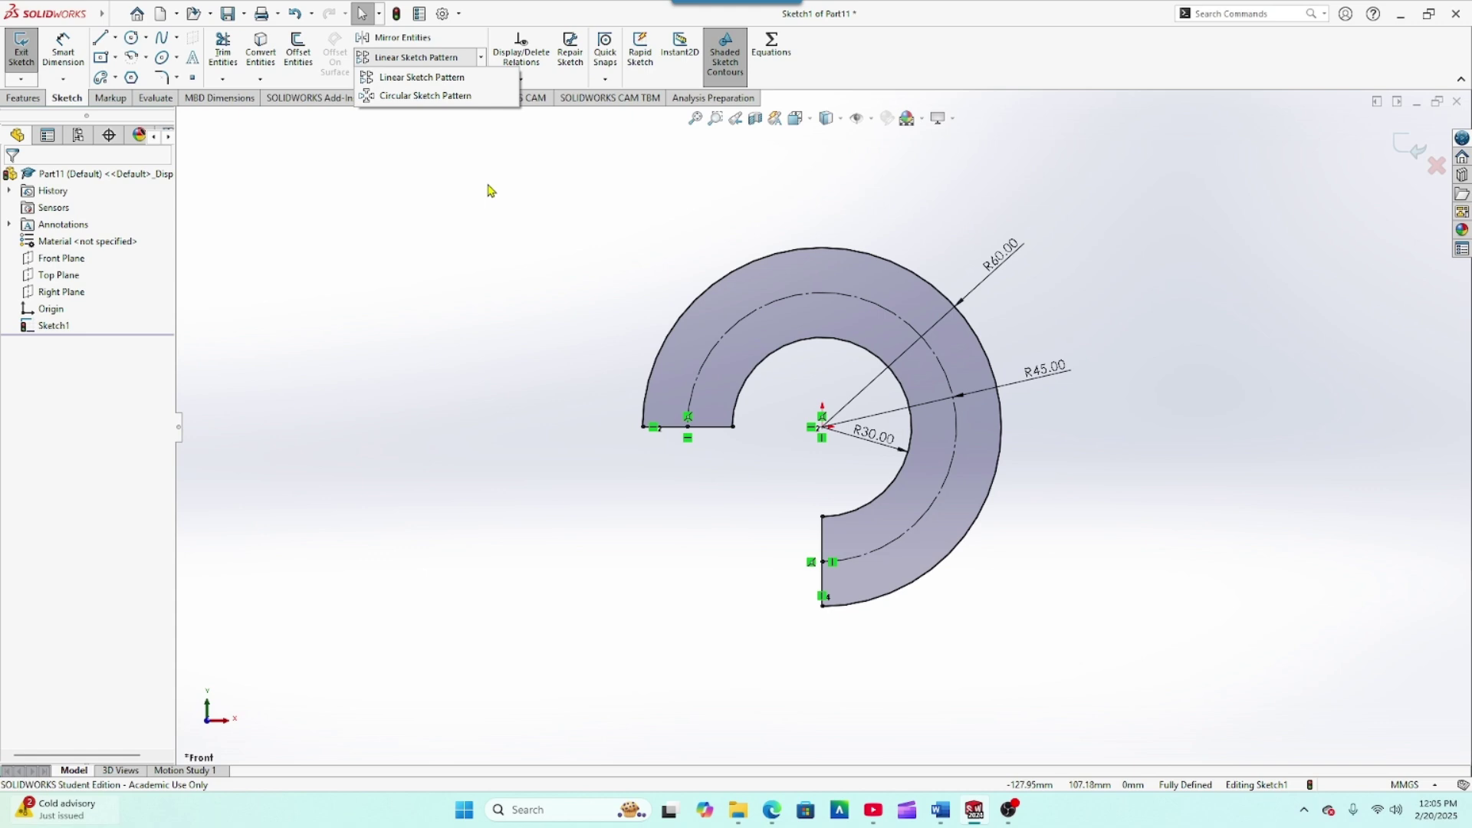
click(131, 38)
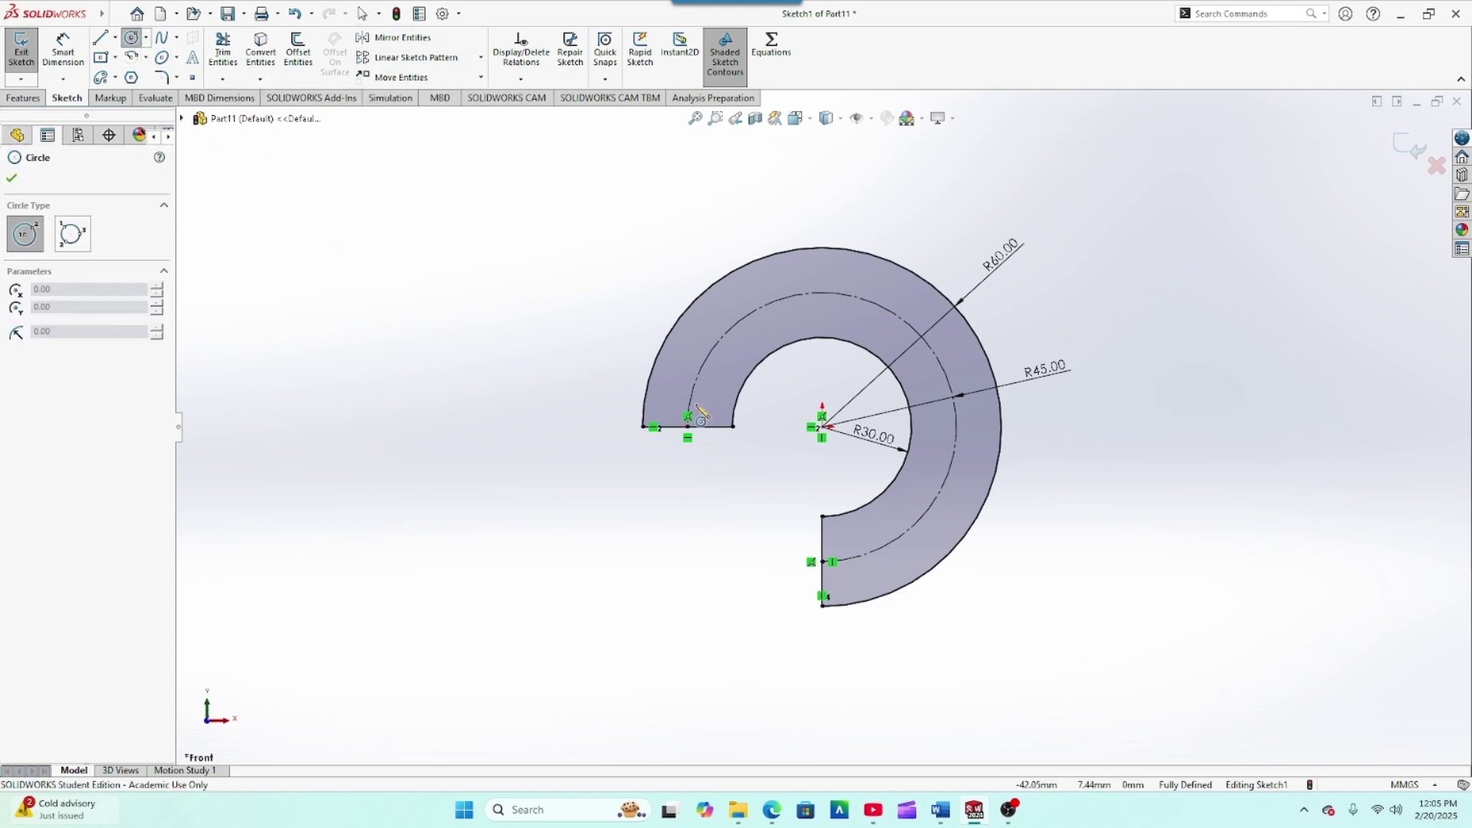
scroll(664, 397, down, 1)
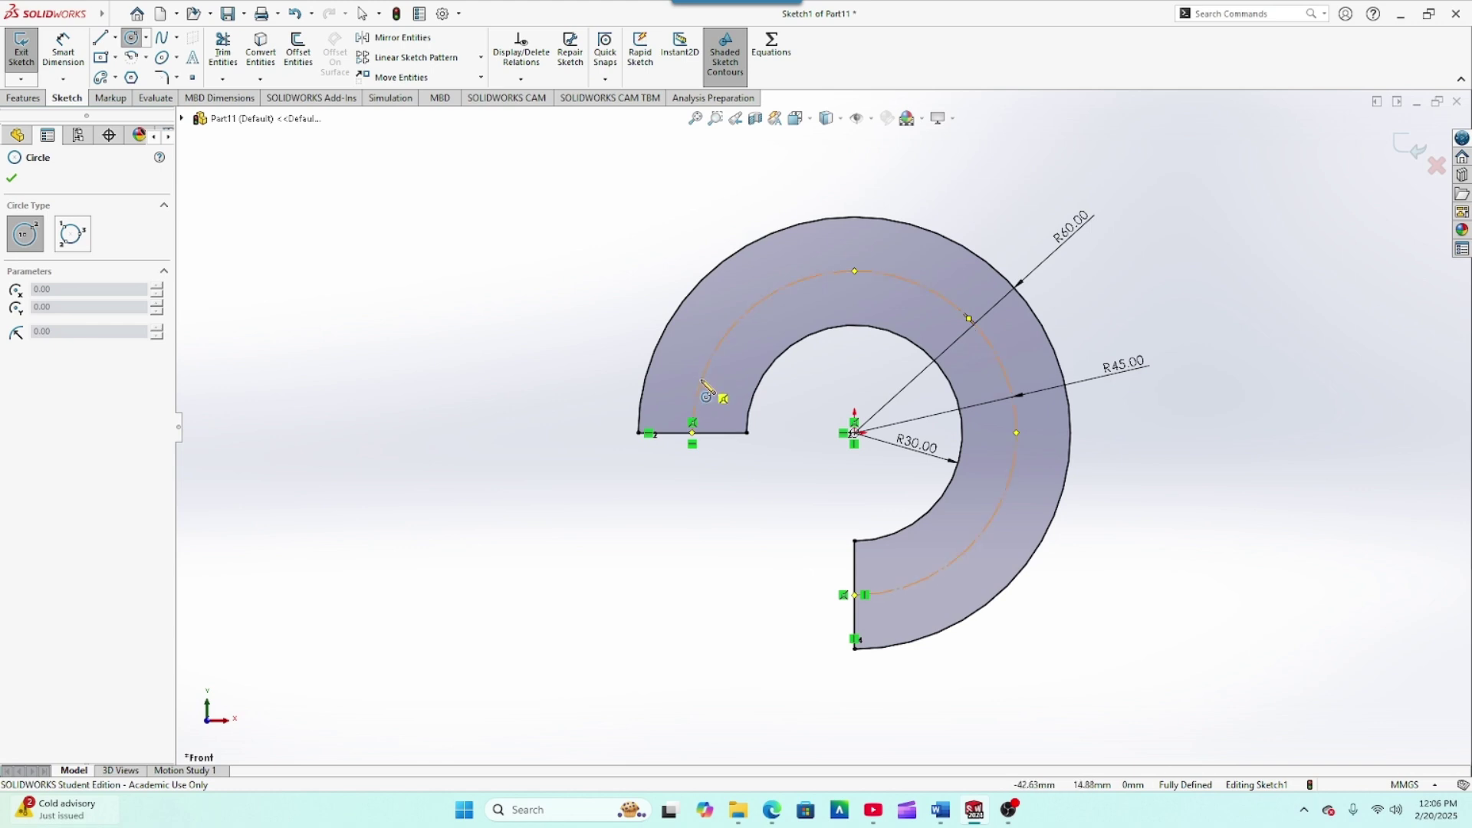
click(701, 379)
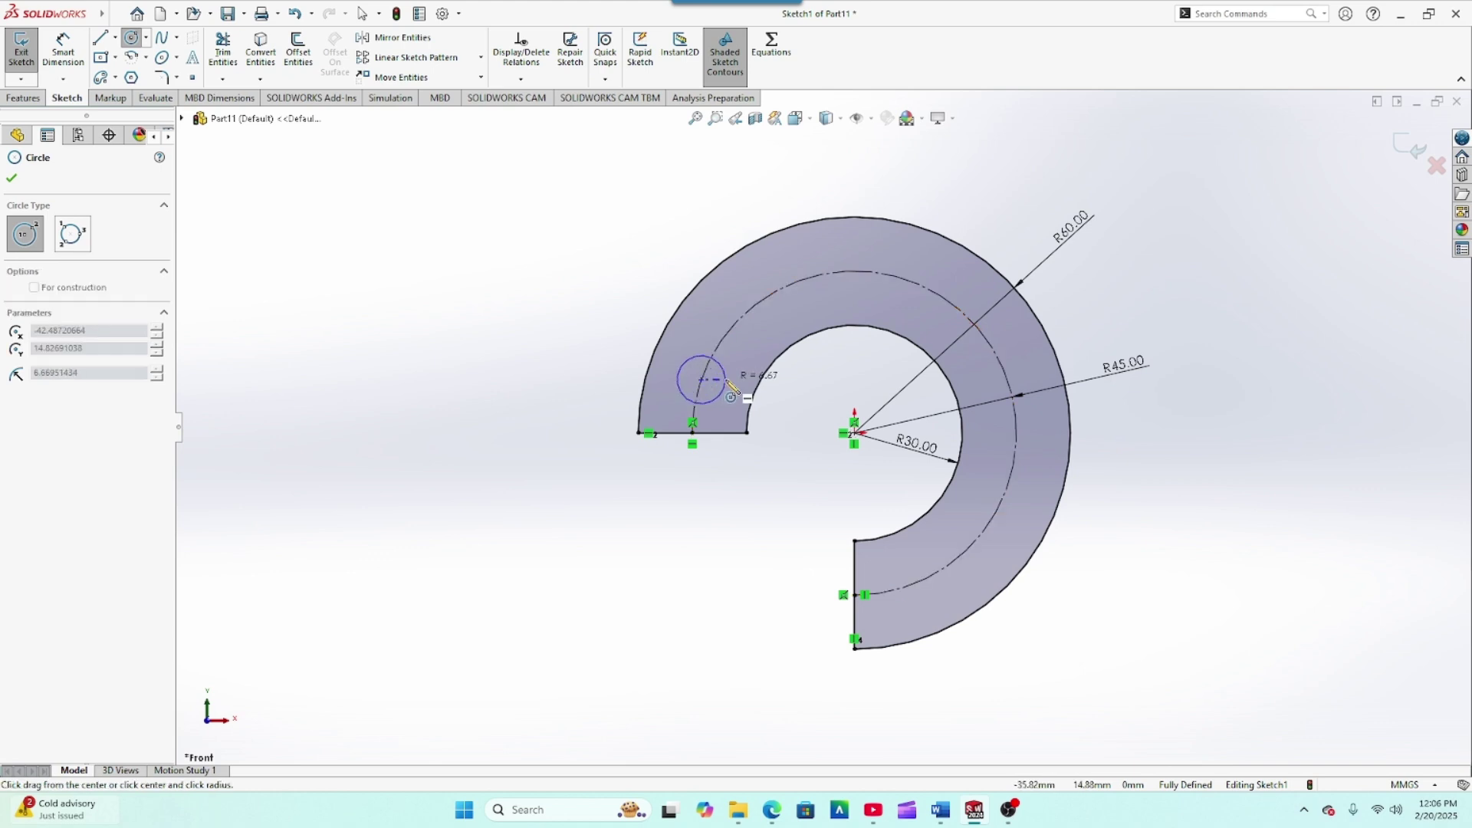
click(726, 384)
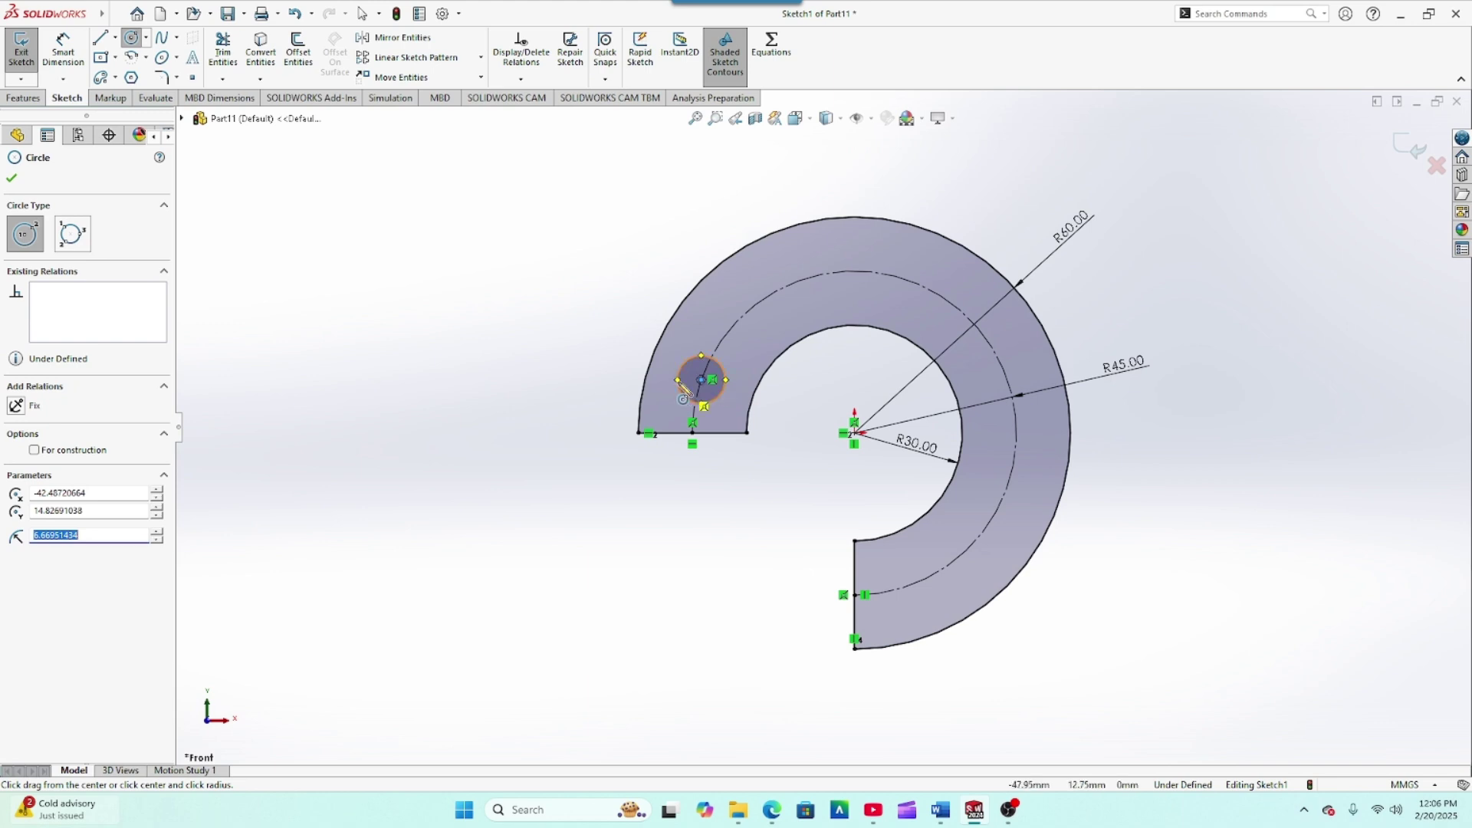
click(12, 178)
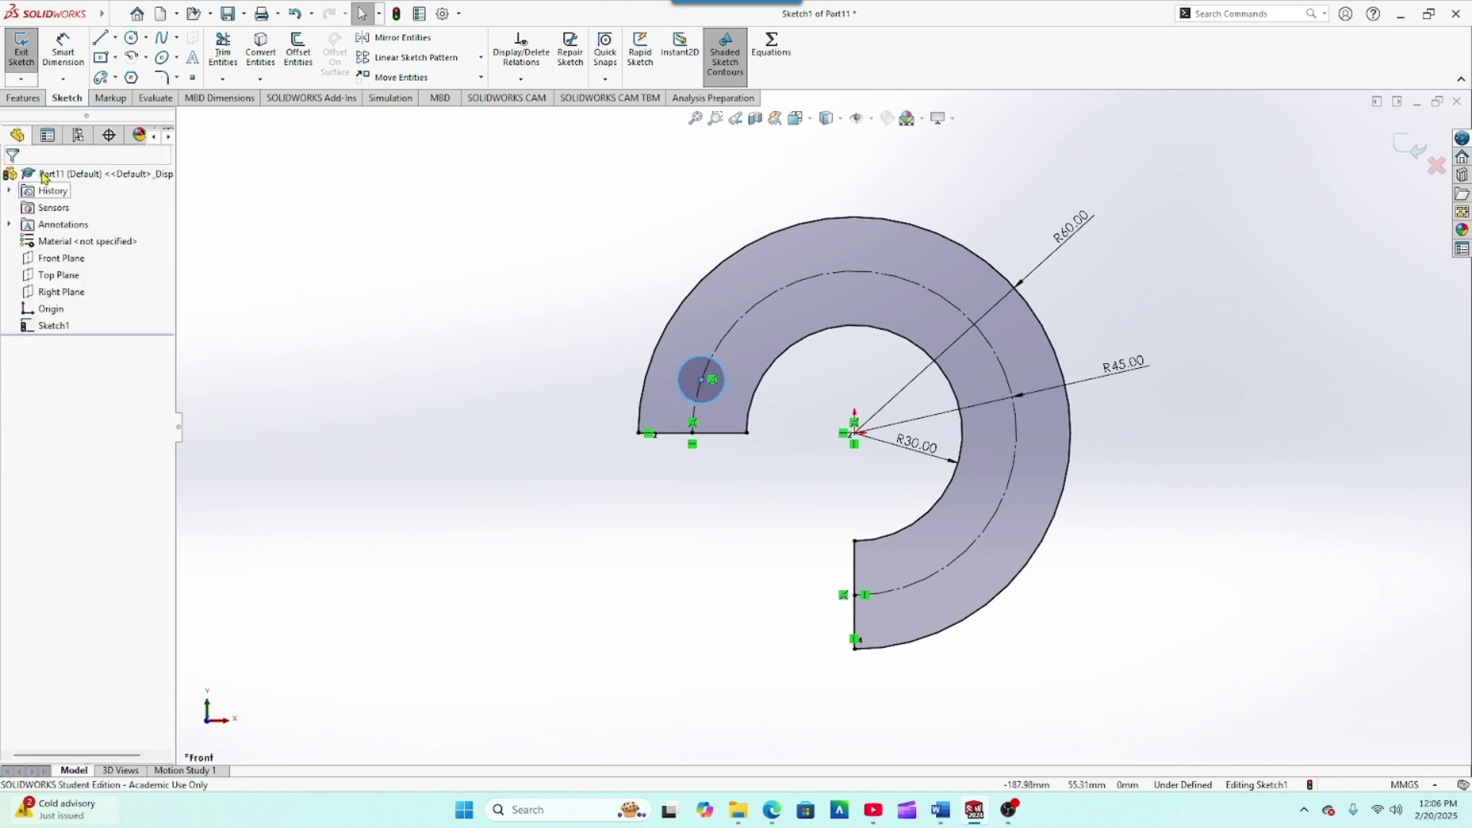
Dimension the small circle with a diameter of 10 mm
click(68, 52)
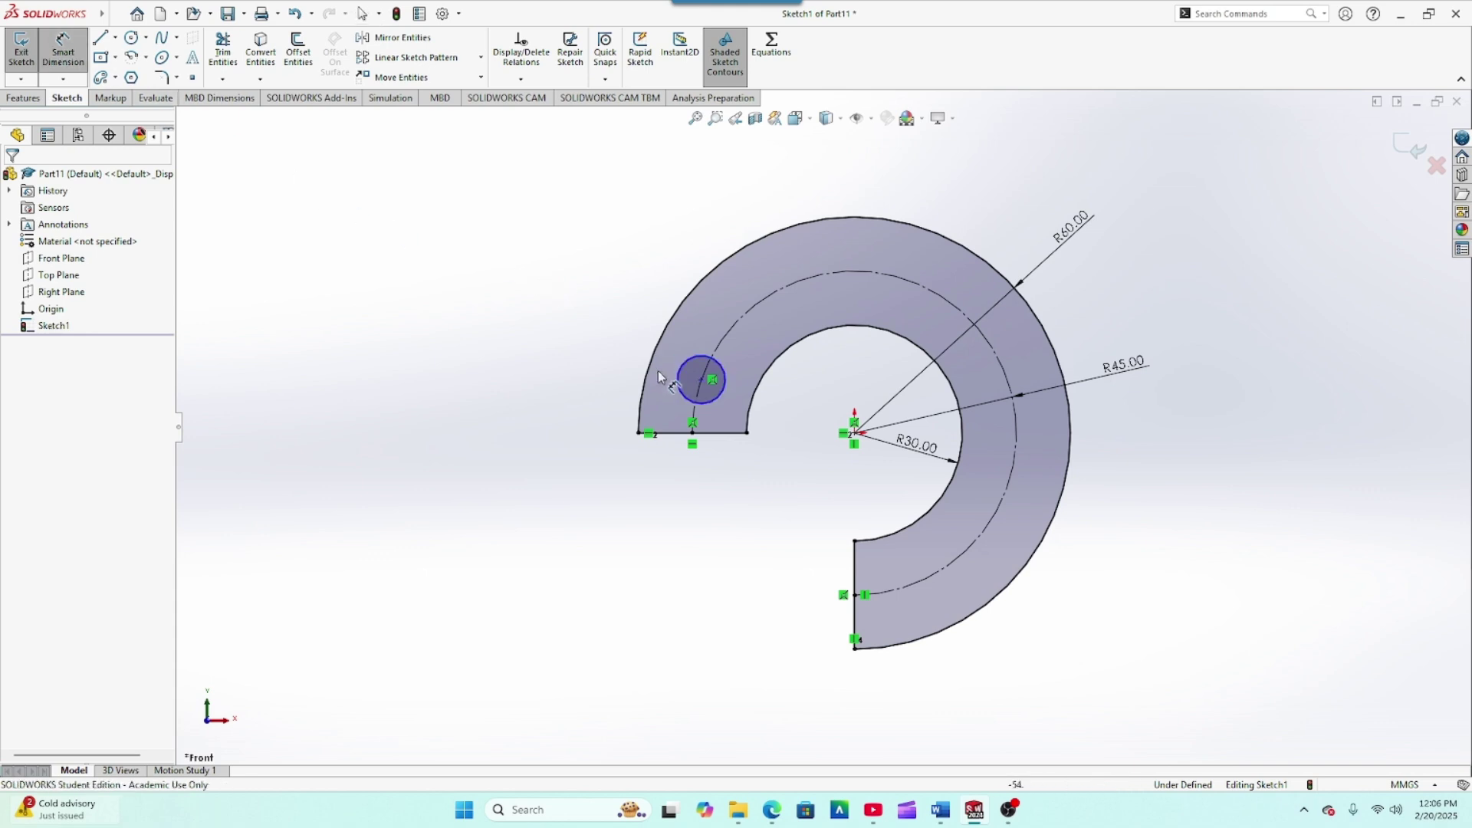
click(677, 390)
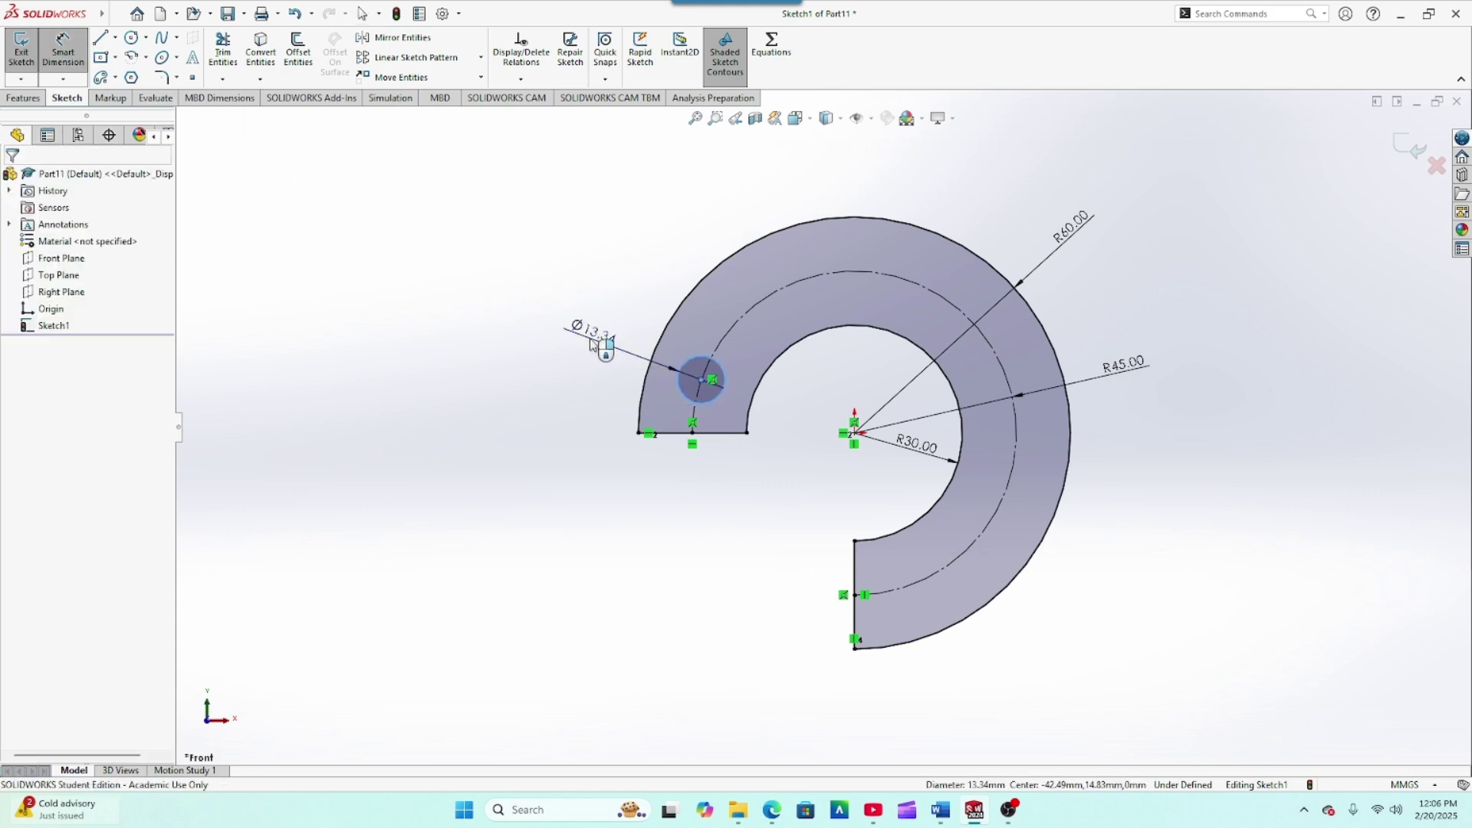
click(588, 331)
text(10)
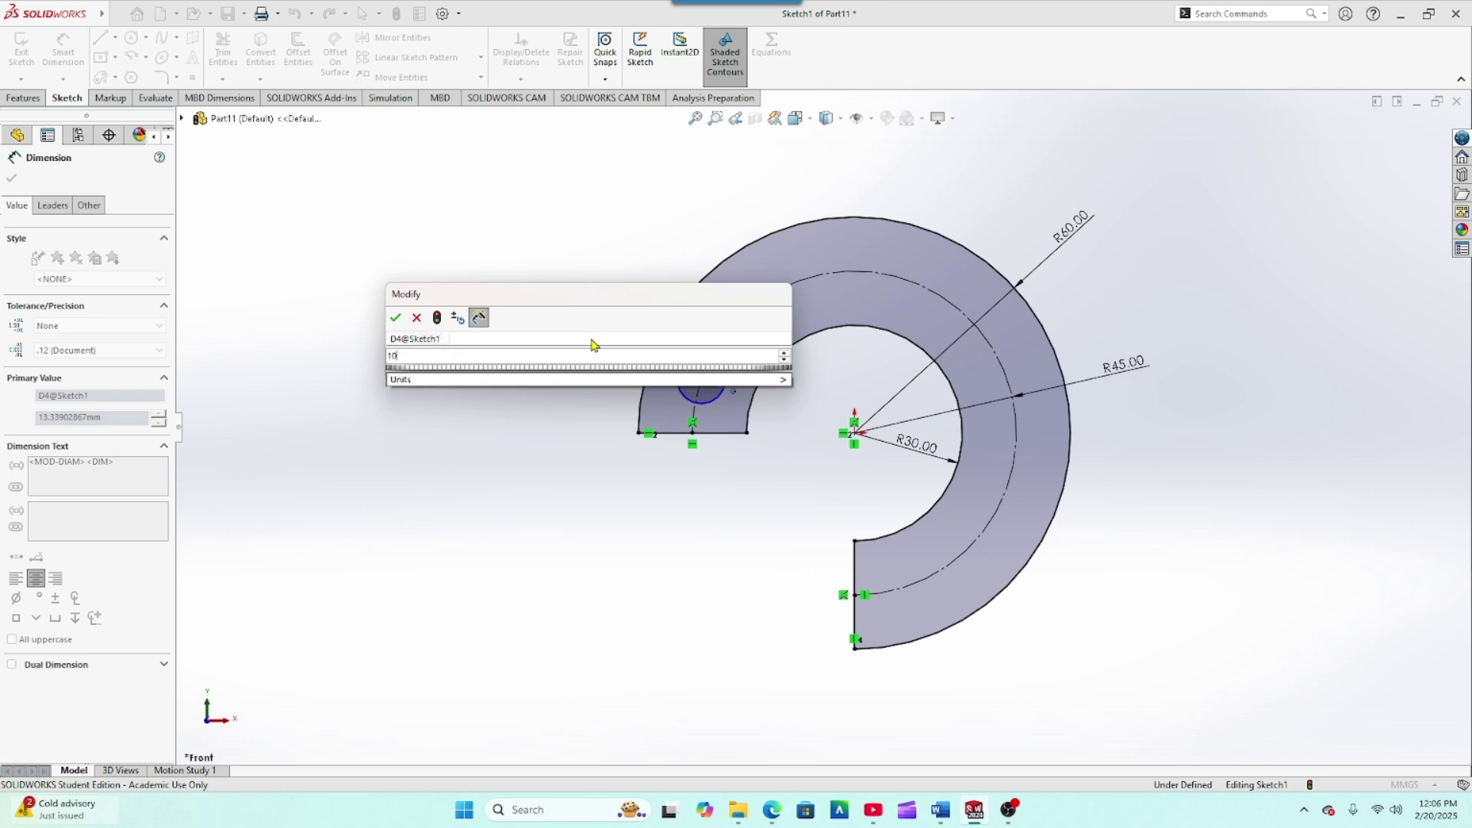
key(Return)
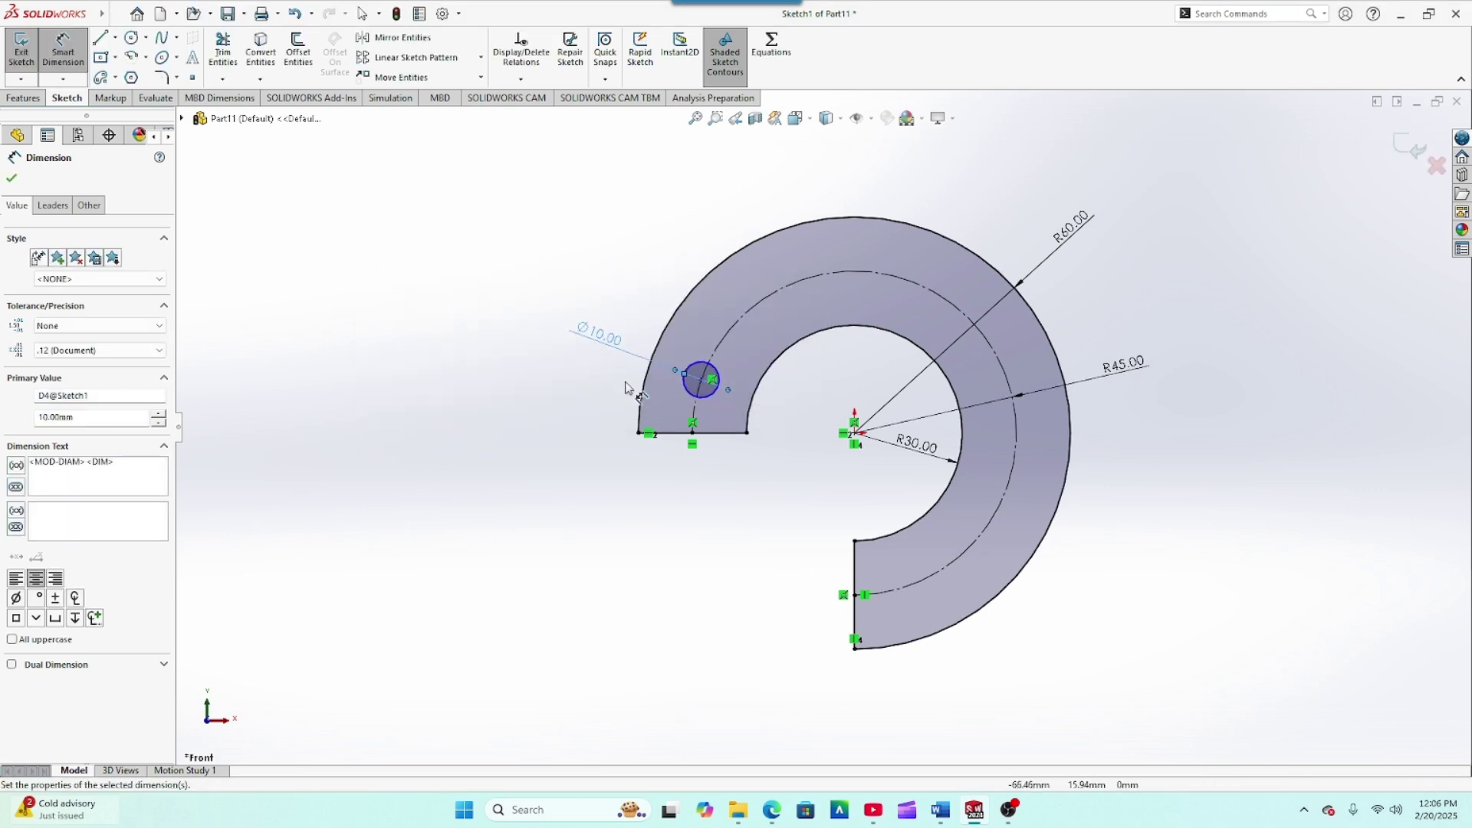
Dimension the small circle's centre 10 mm above the ring's horizontal end line and finish dimensioning
scroll(701, 407, down, 3)
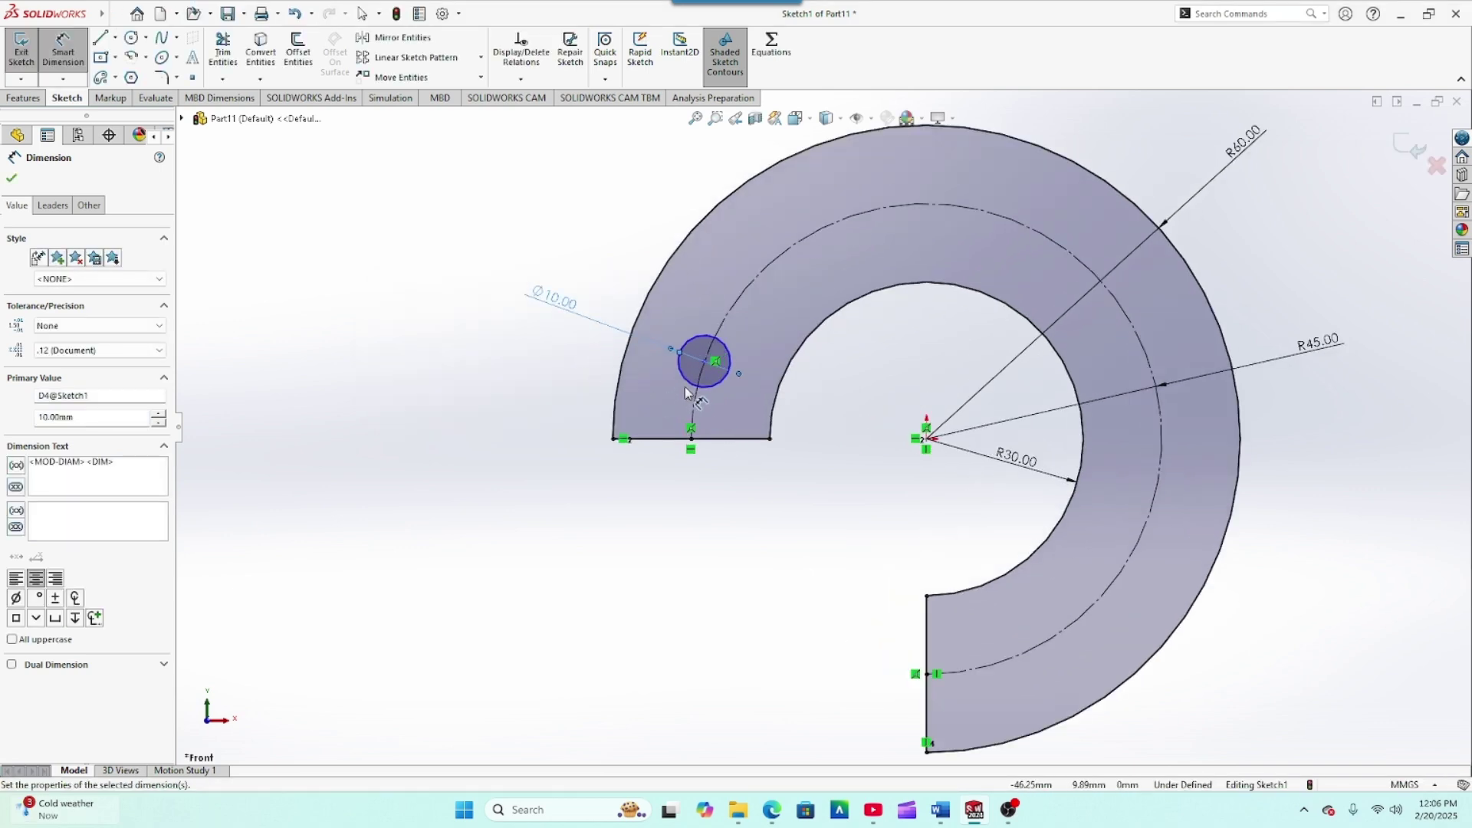
click(688, 381)
click(666, 443)
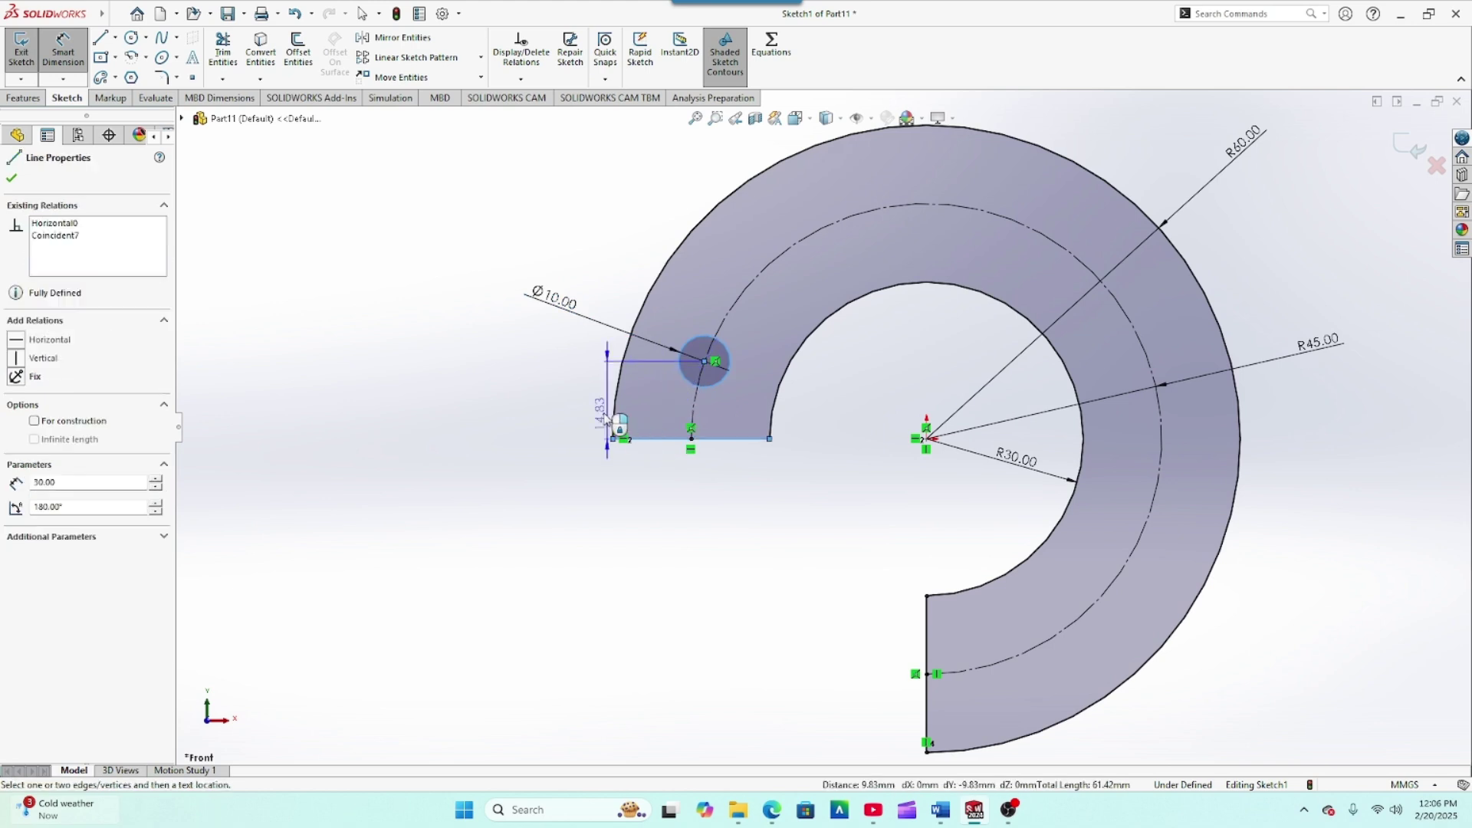
click(528, 408)
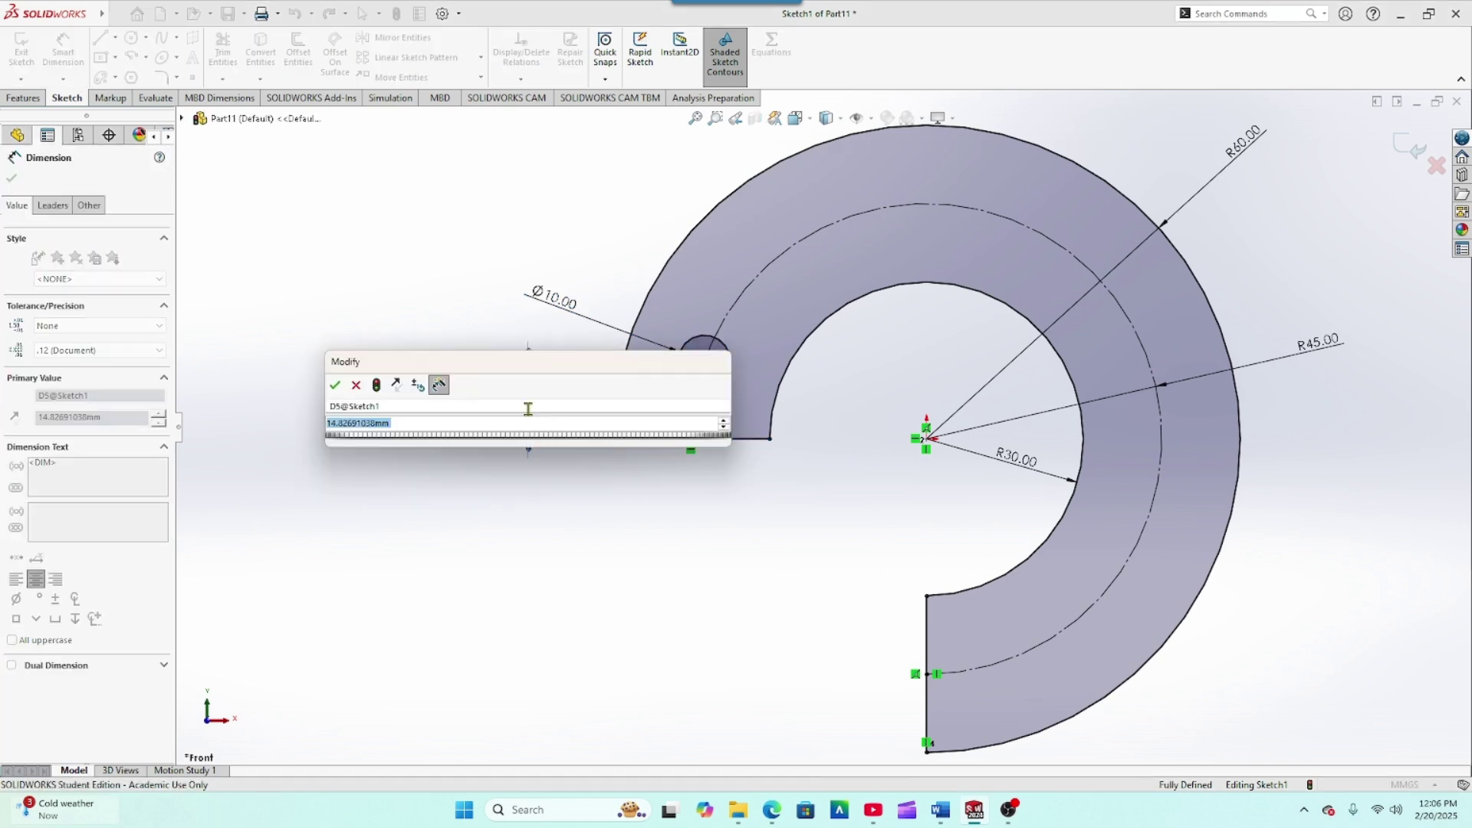
text(10)
key(Return)
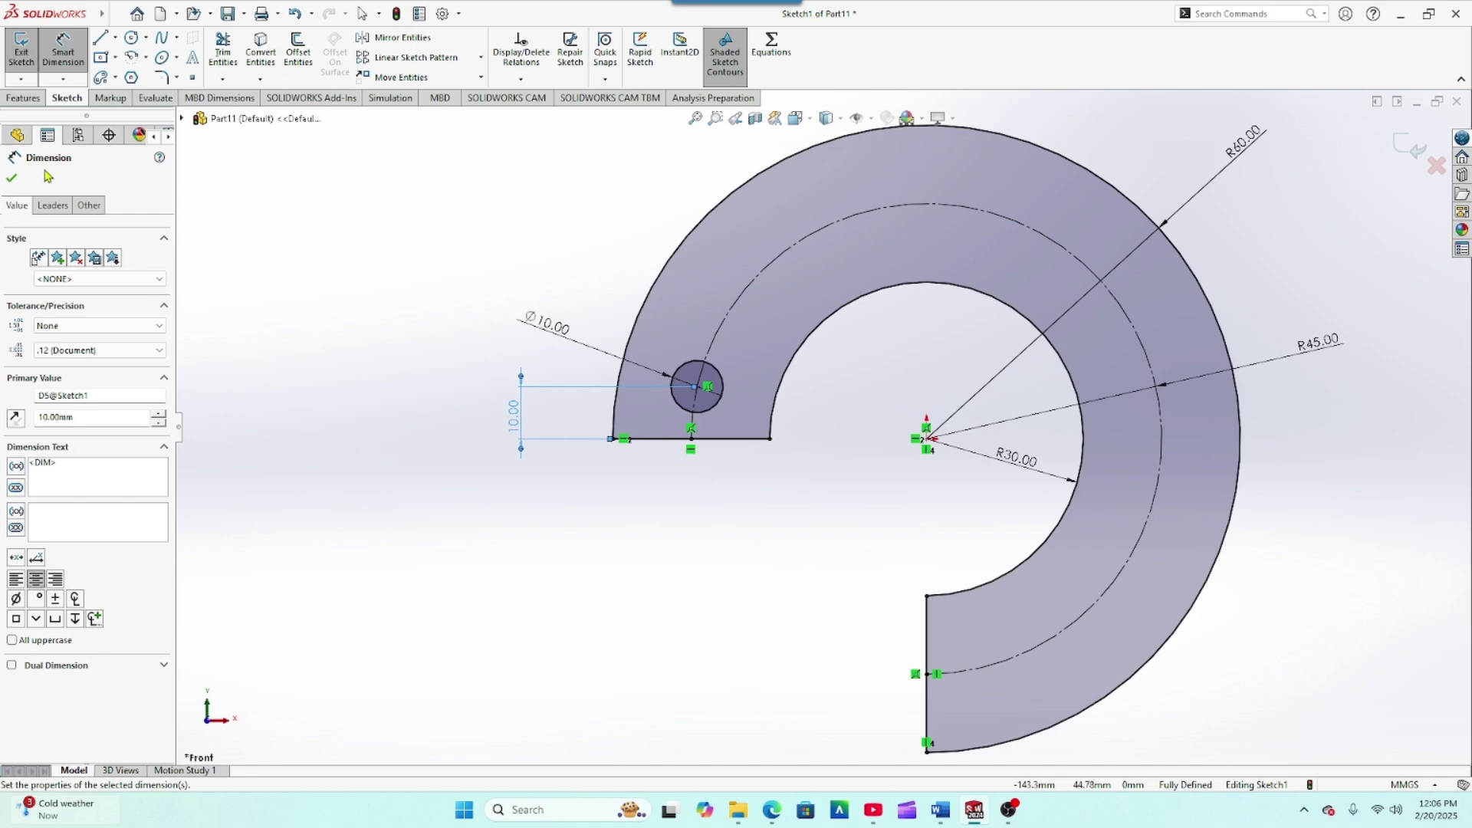
click(14, 179)
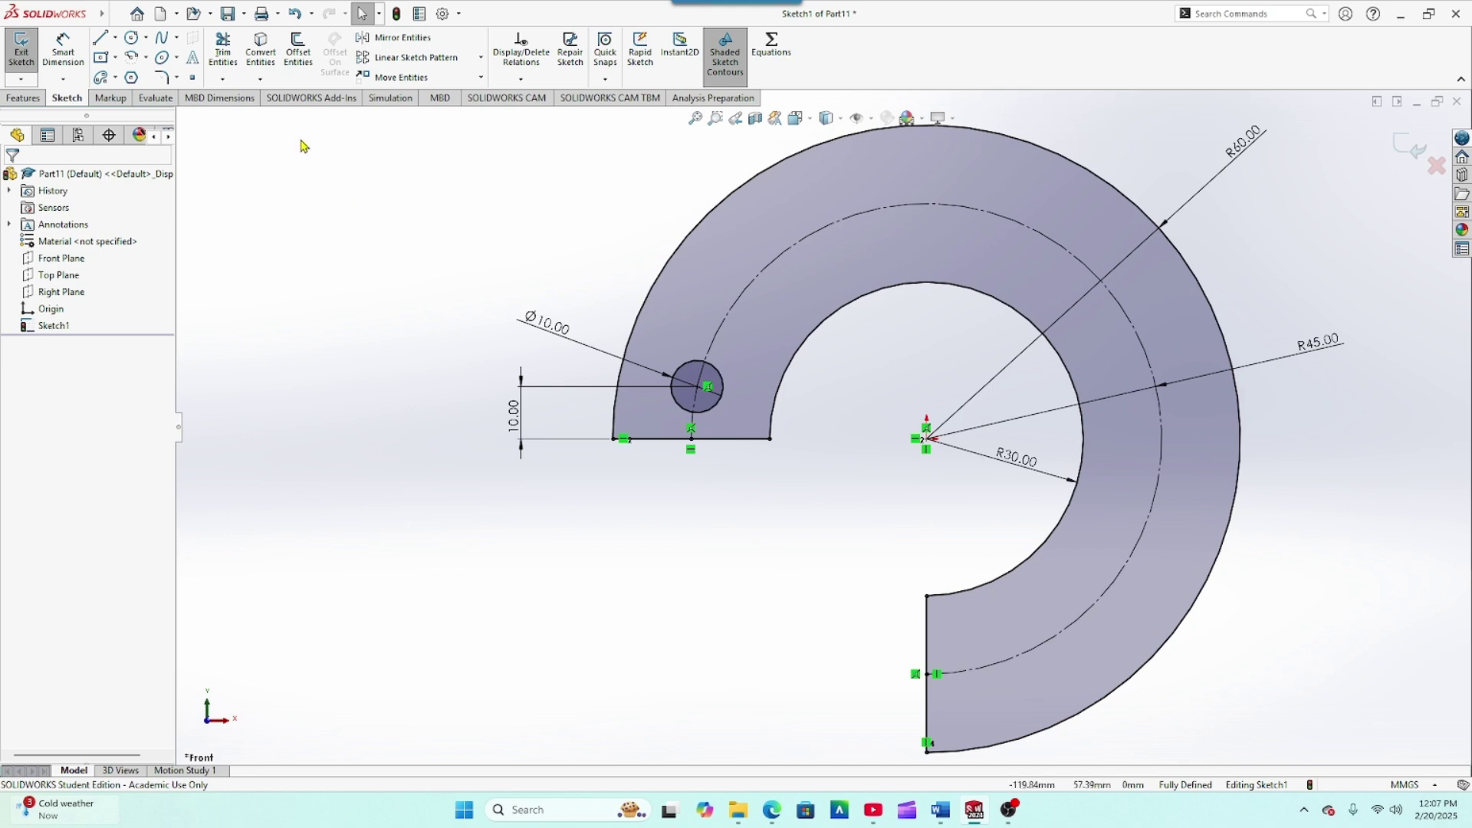
Start a circular sketch pattern of the 10 mm circle about the ring's centre with equal spacing turned off
click(481, 59)
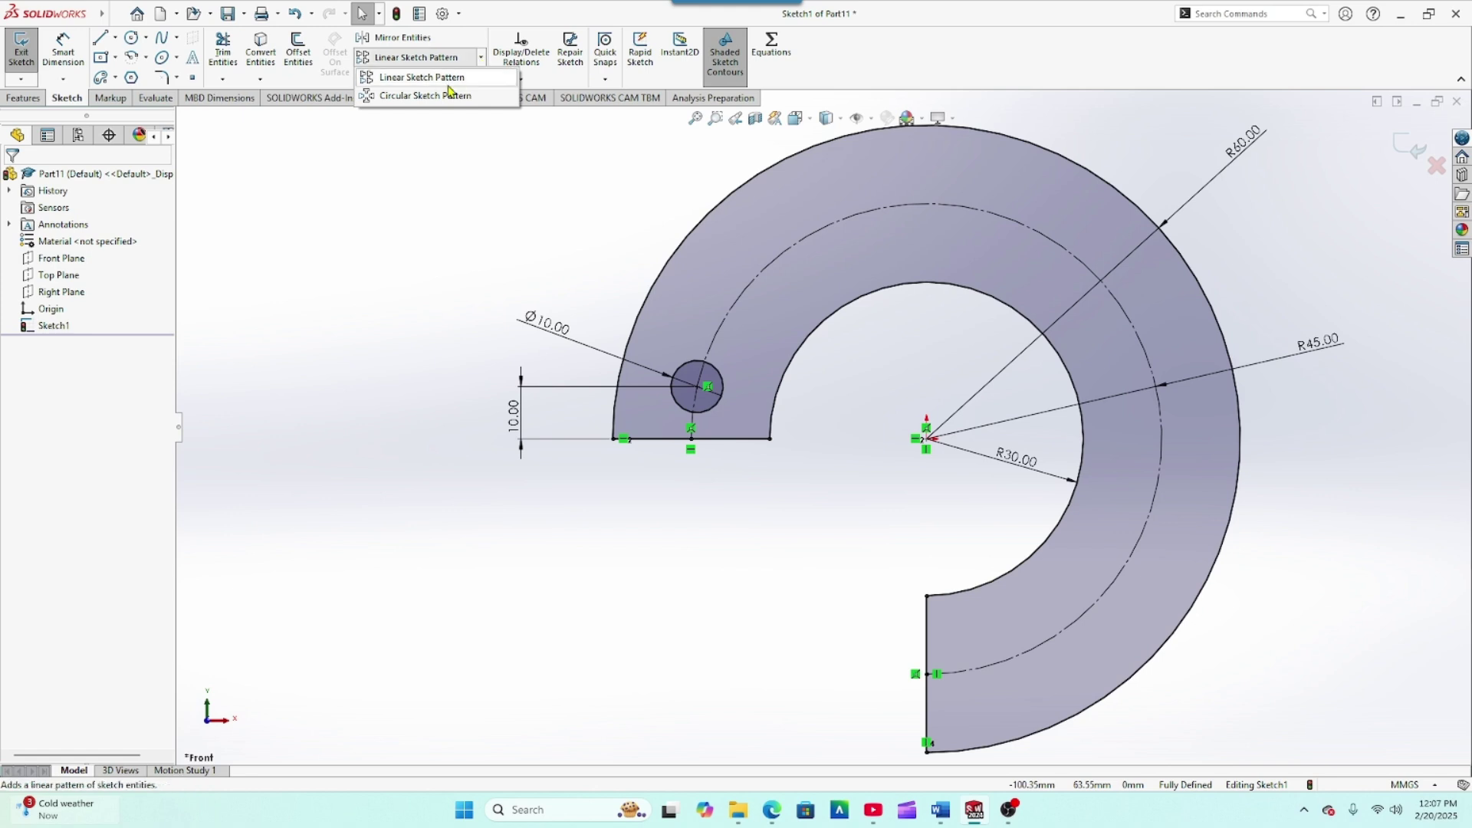
click(424, 97)
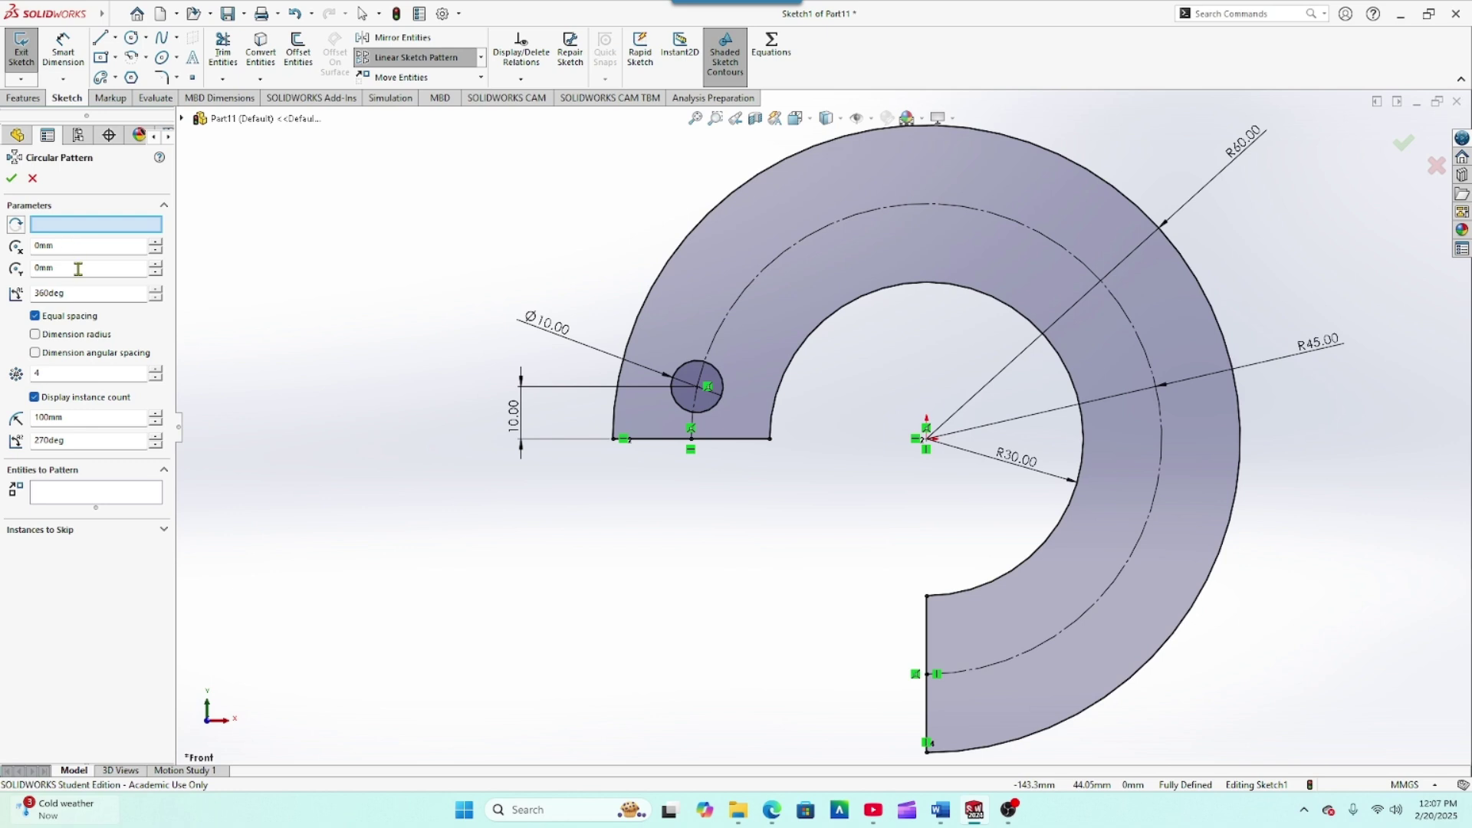
click(34, 316)
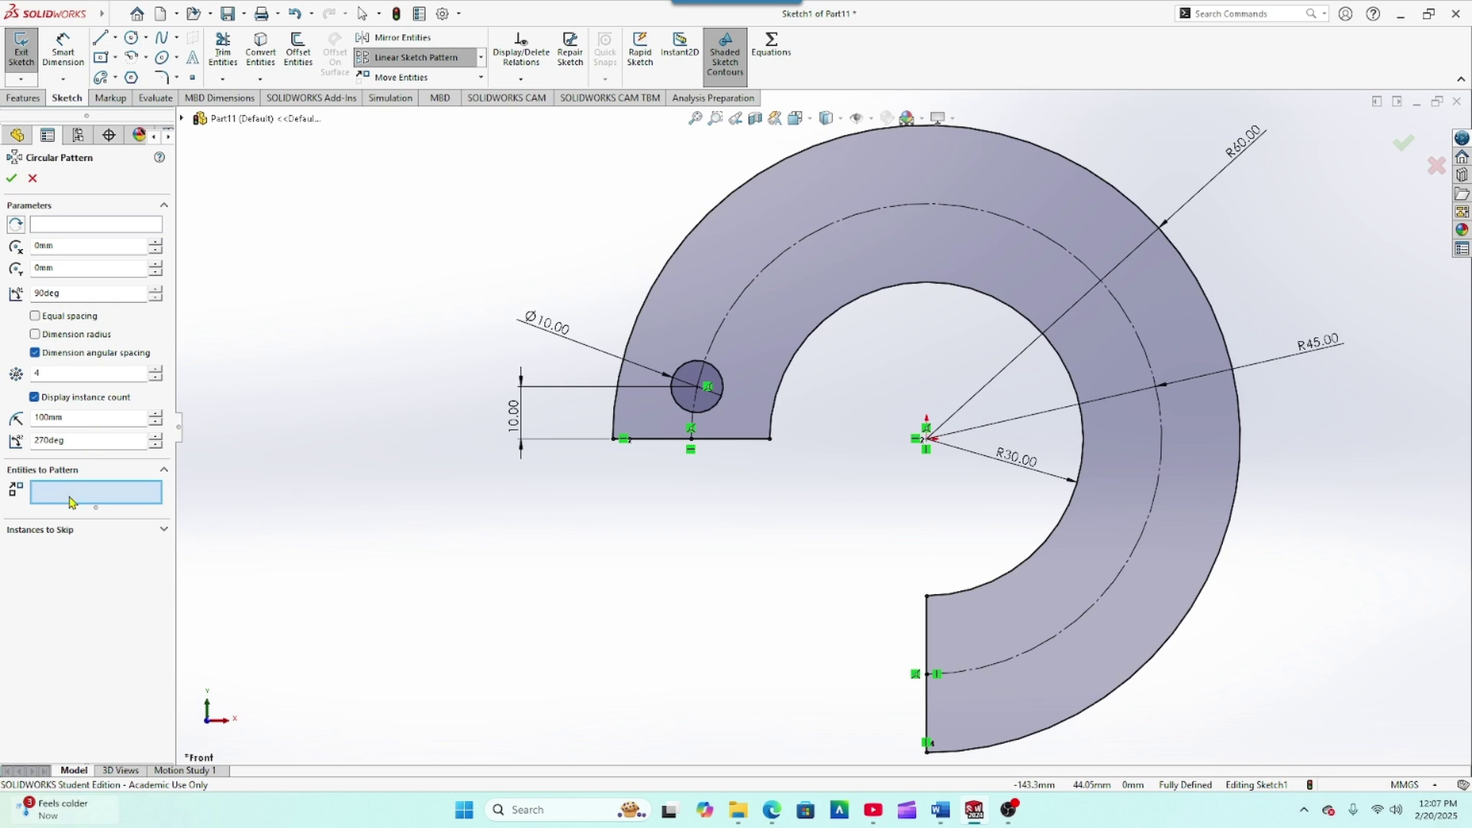
click(678, 408)
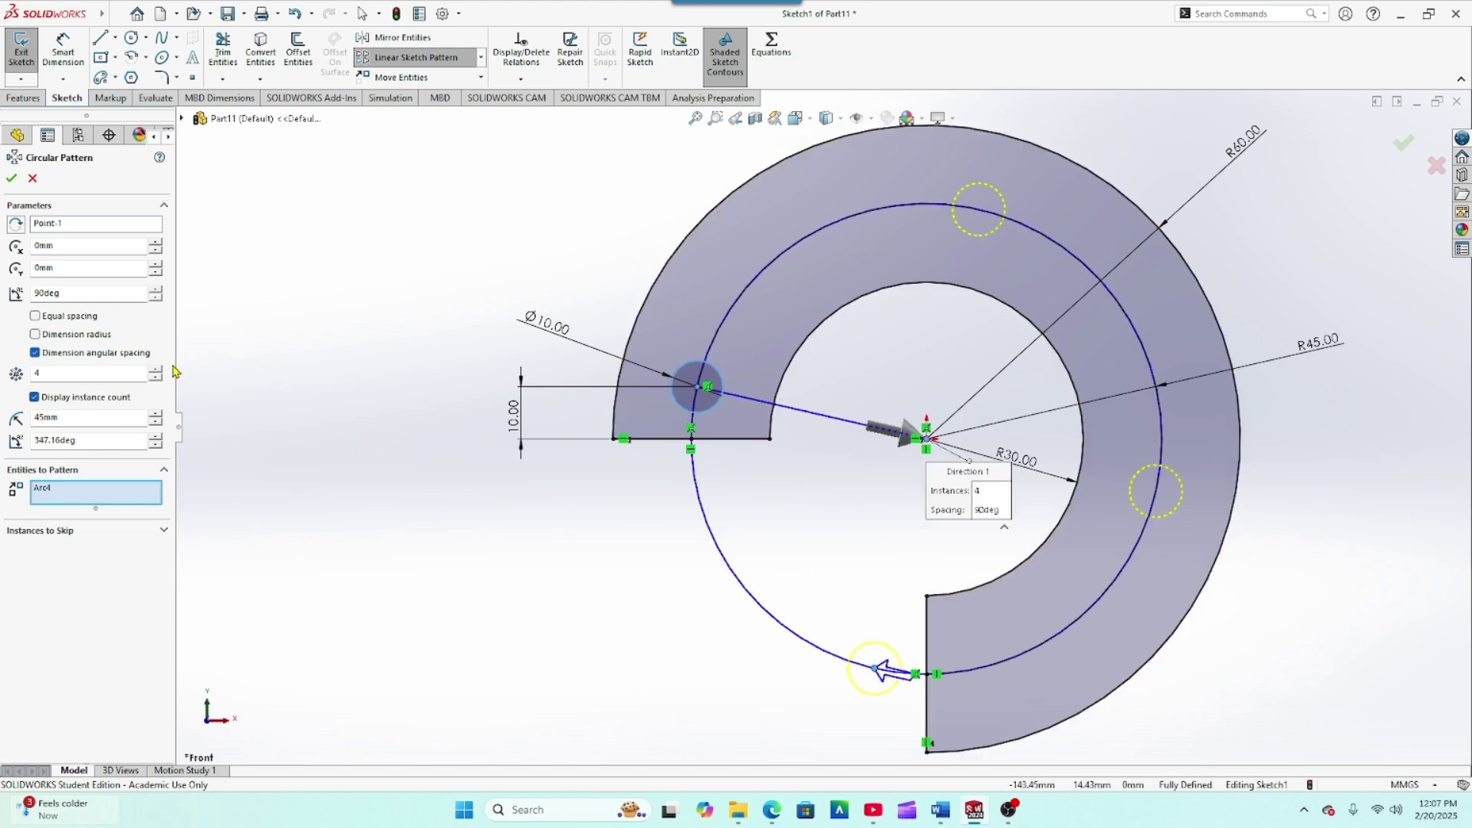
Set the circular pattern to 10 instances with 27° angular spacing and create it
click(156, 369)
click(156, 369)
click(156, 369)
click(155, 370)
click(156, 370)
click(156, 369)
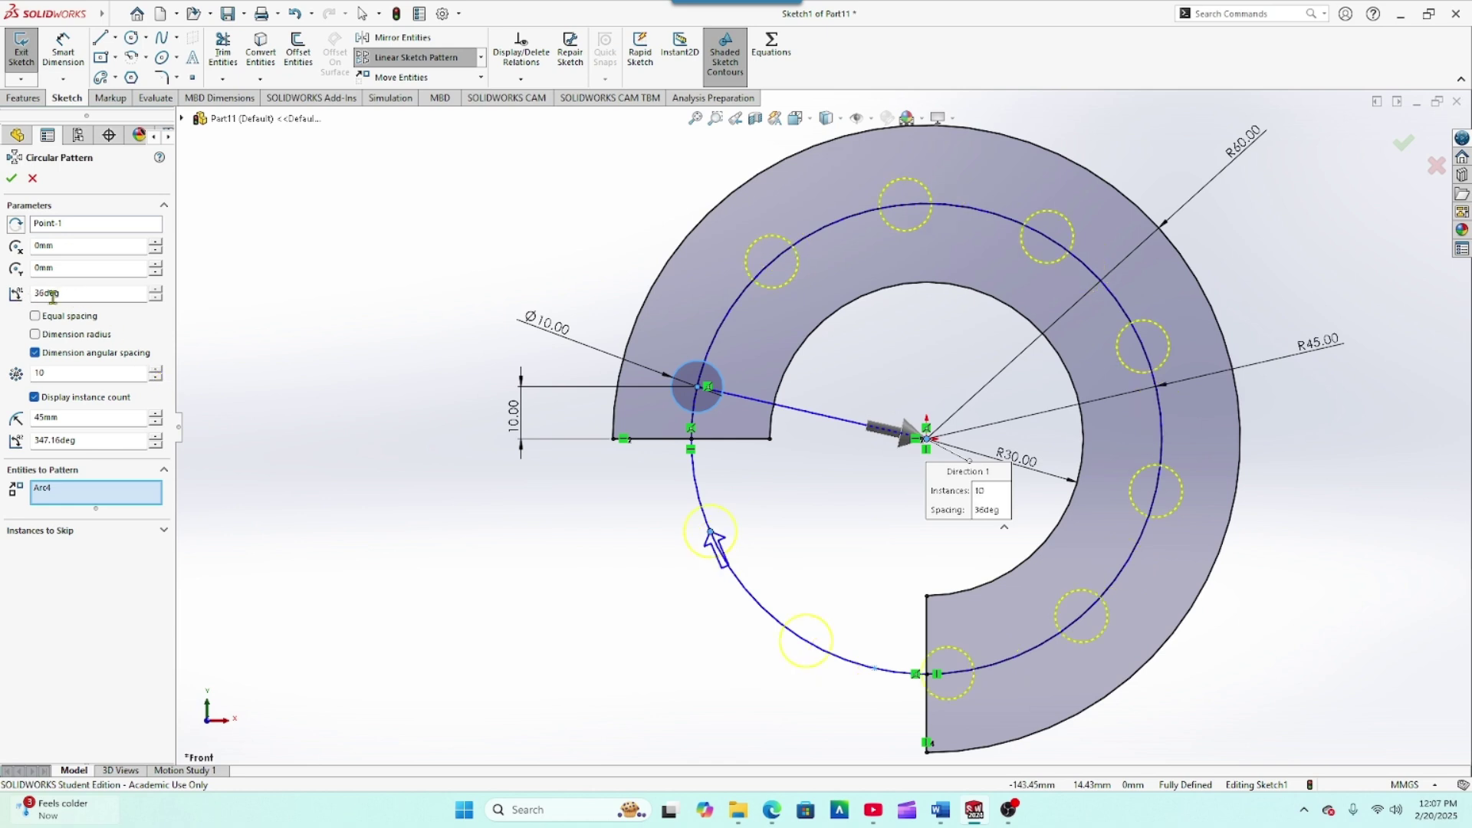
drag(67, 294, 23, 289)
text(27)
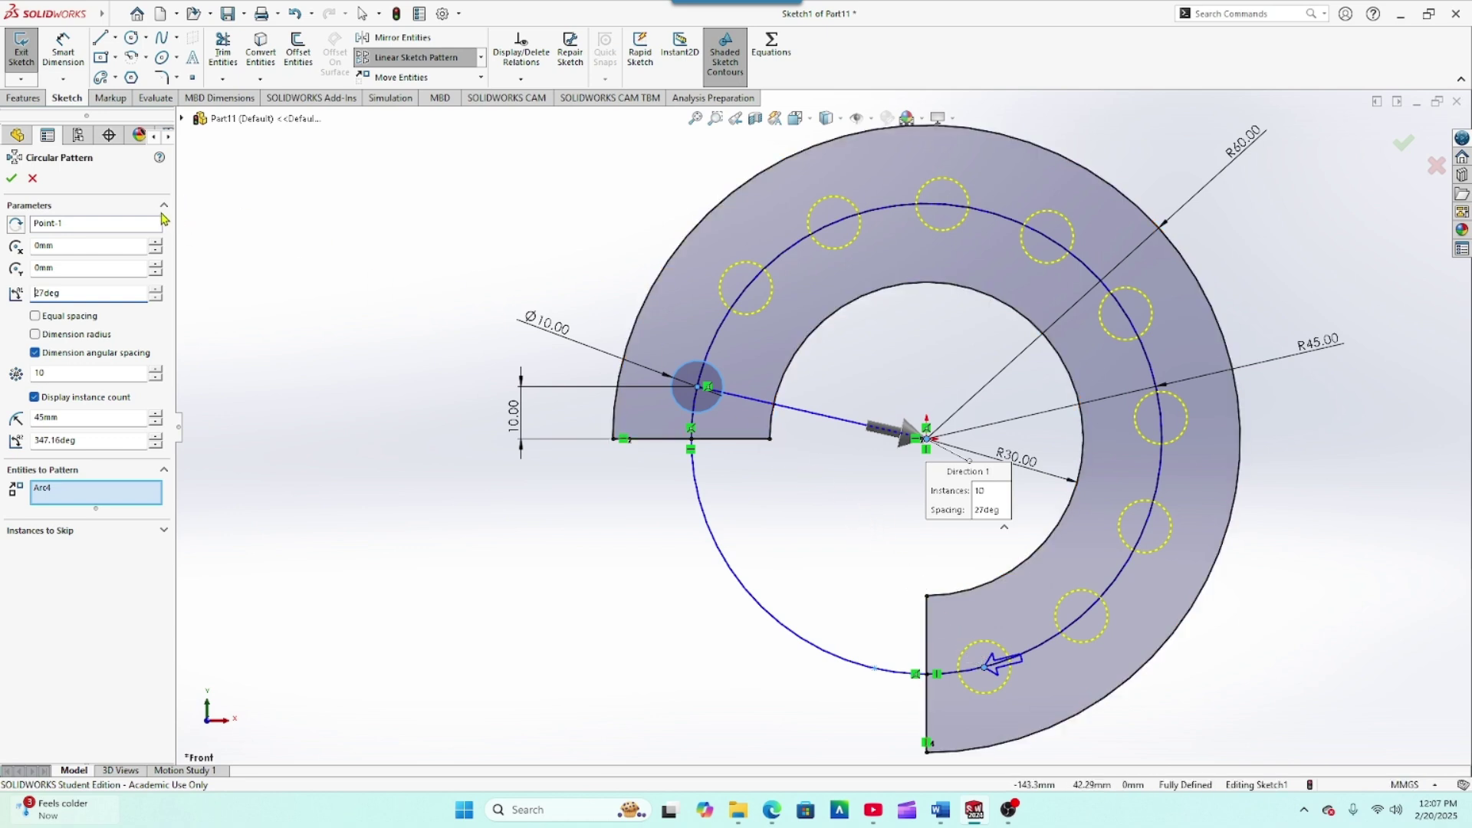
click(11, 179)
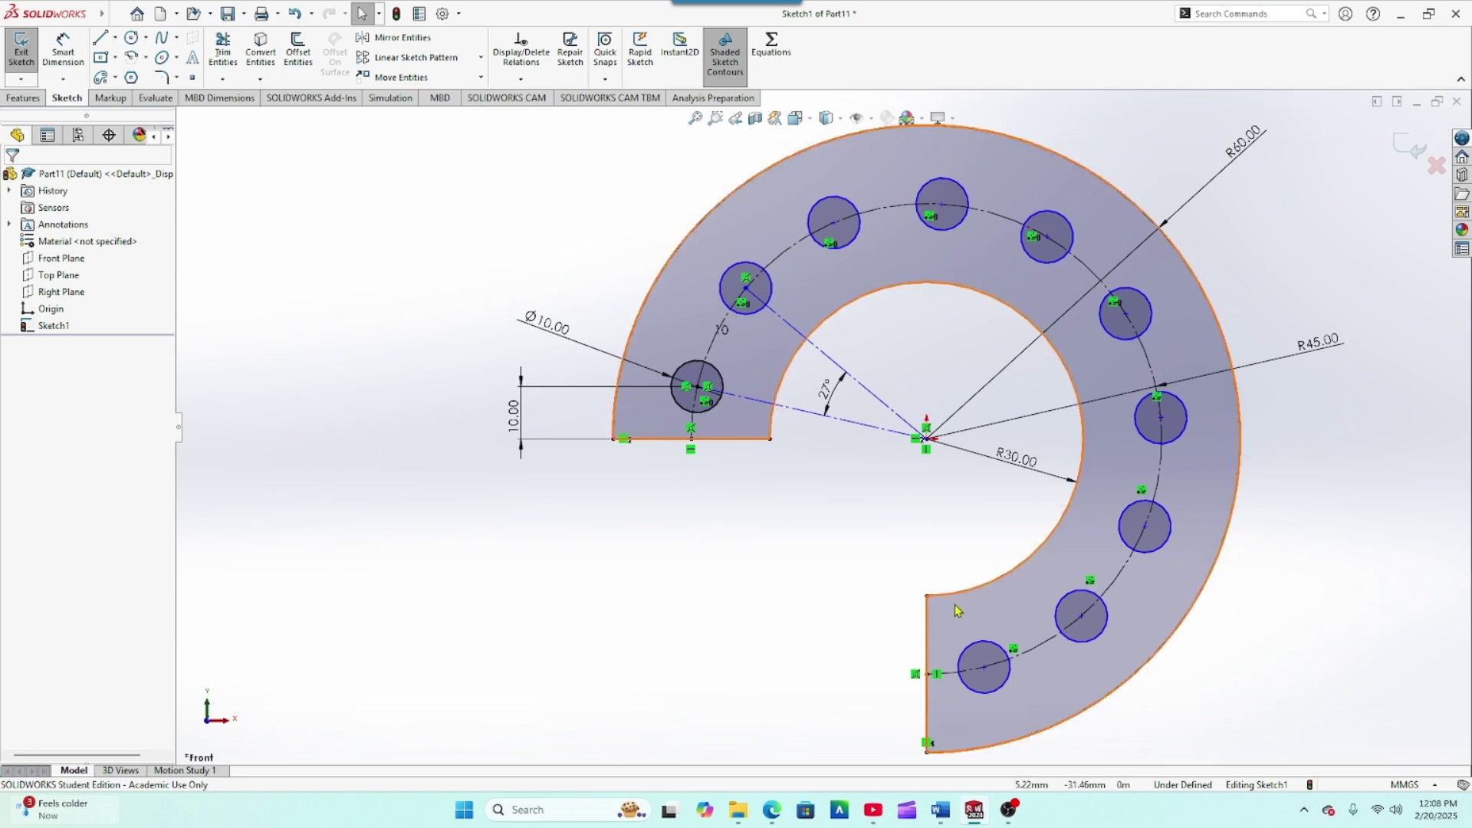
Fully define all entities in the sketch with automatically calculated relations and dimensions
scroll(920, 439, down, 4)
scroll(900, 444, down, 2)
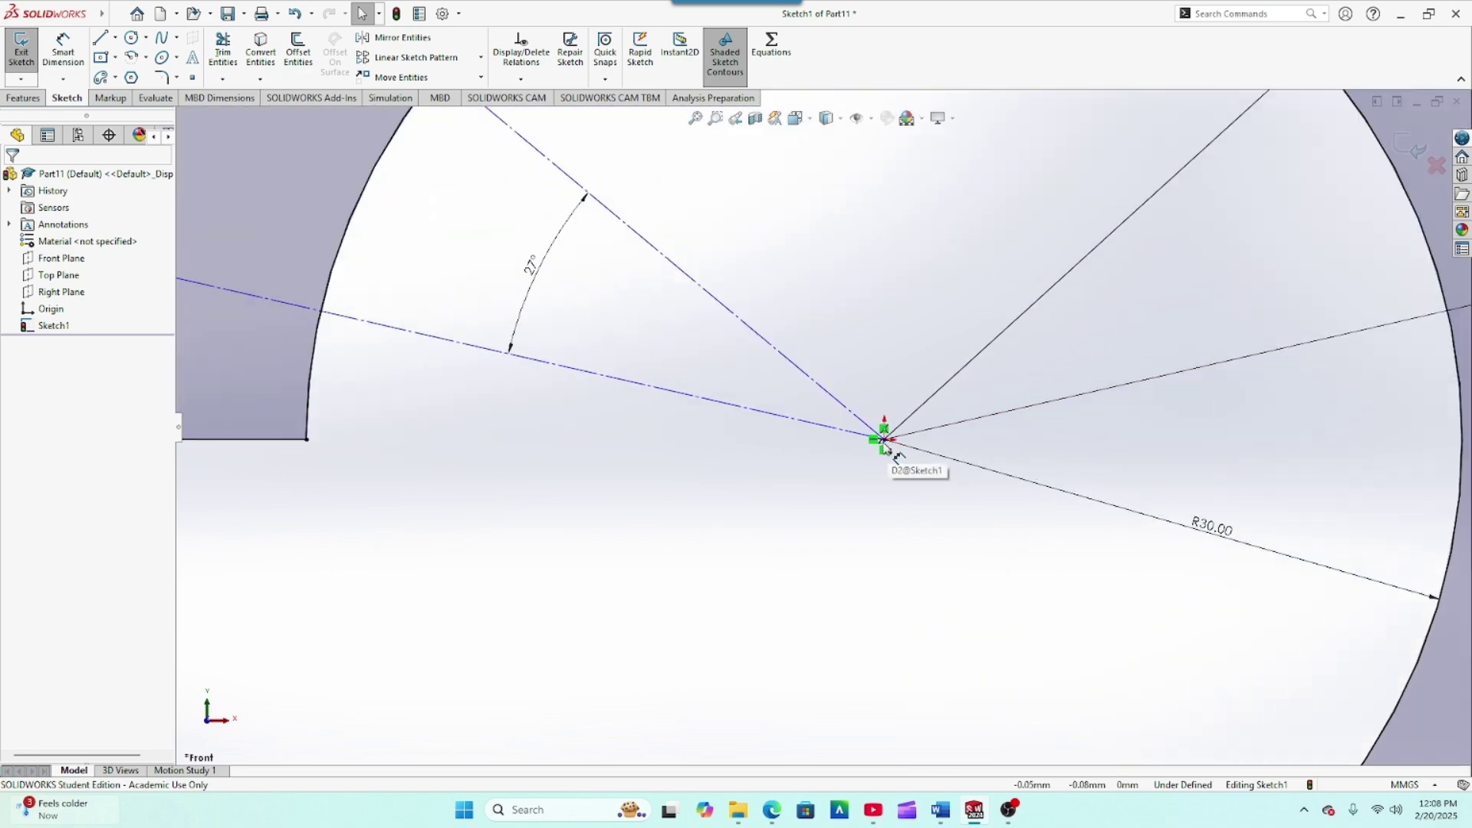
scroll(889, 449, up, 5)
scroll(883, 450, up, 3)
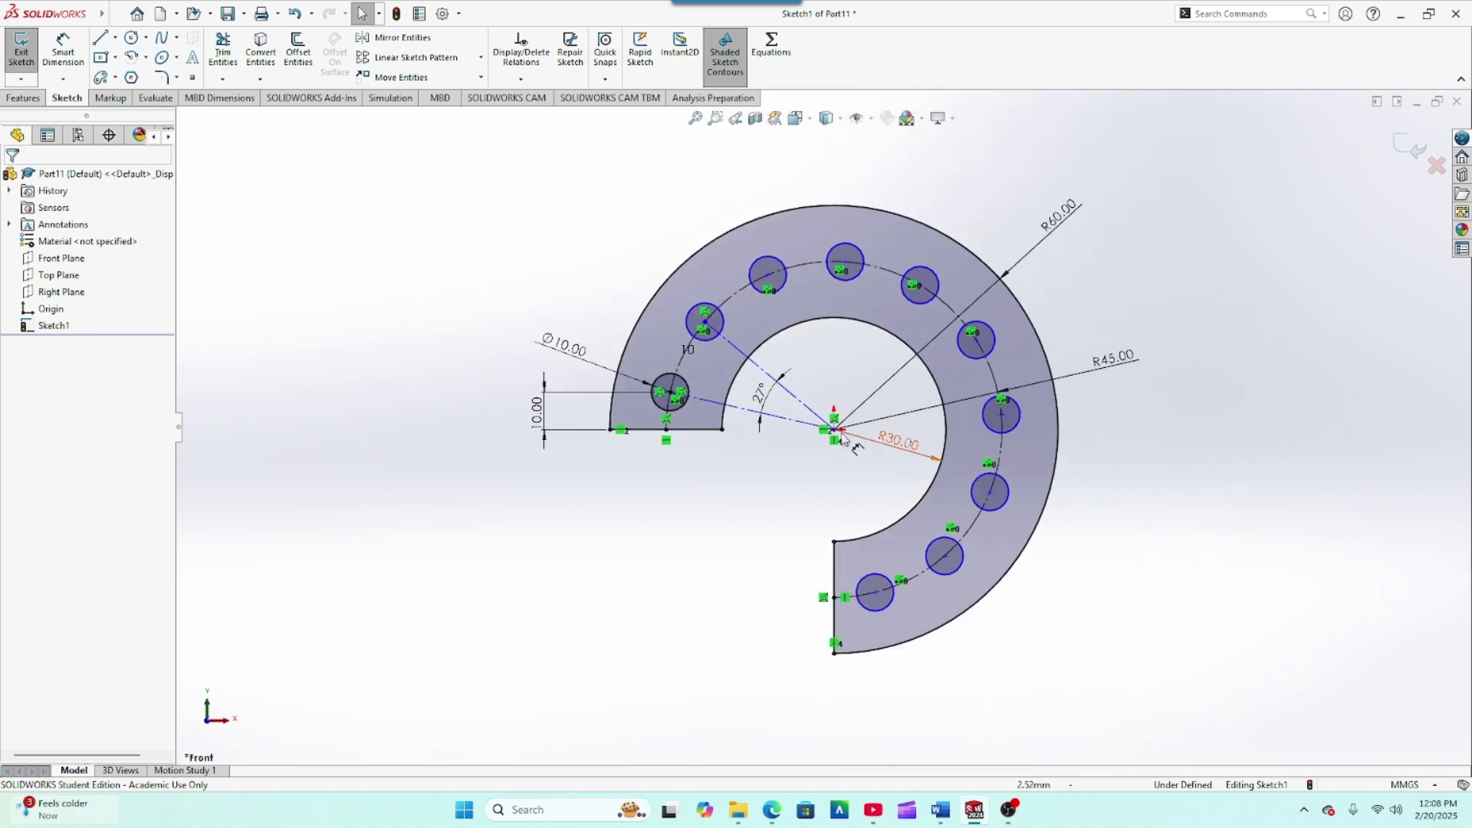
scroll(951, 433, down, 1)
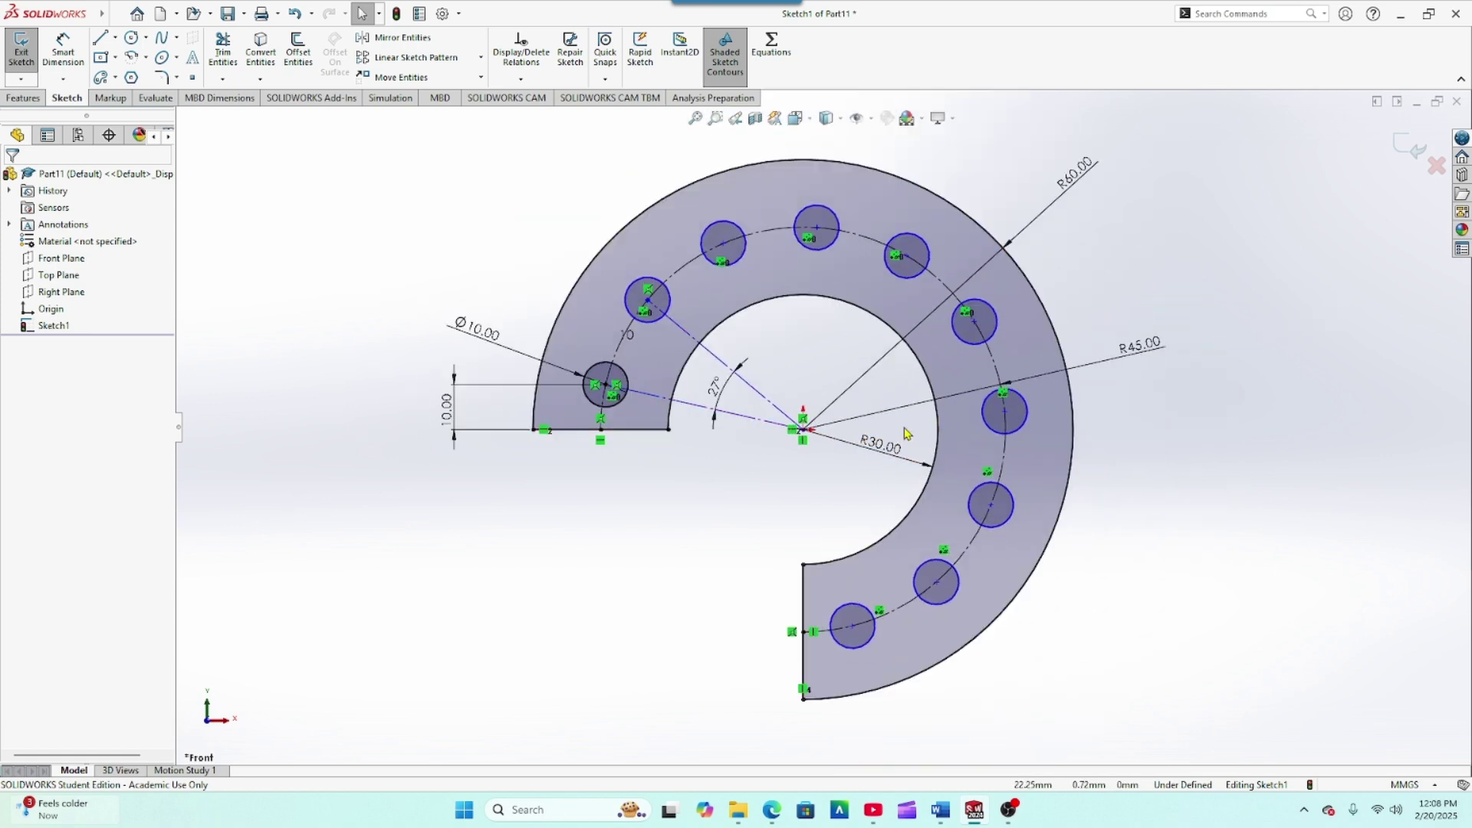
click(520, 82)
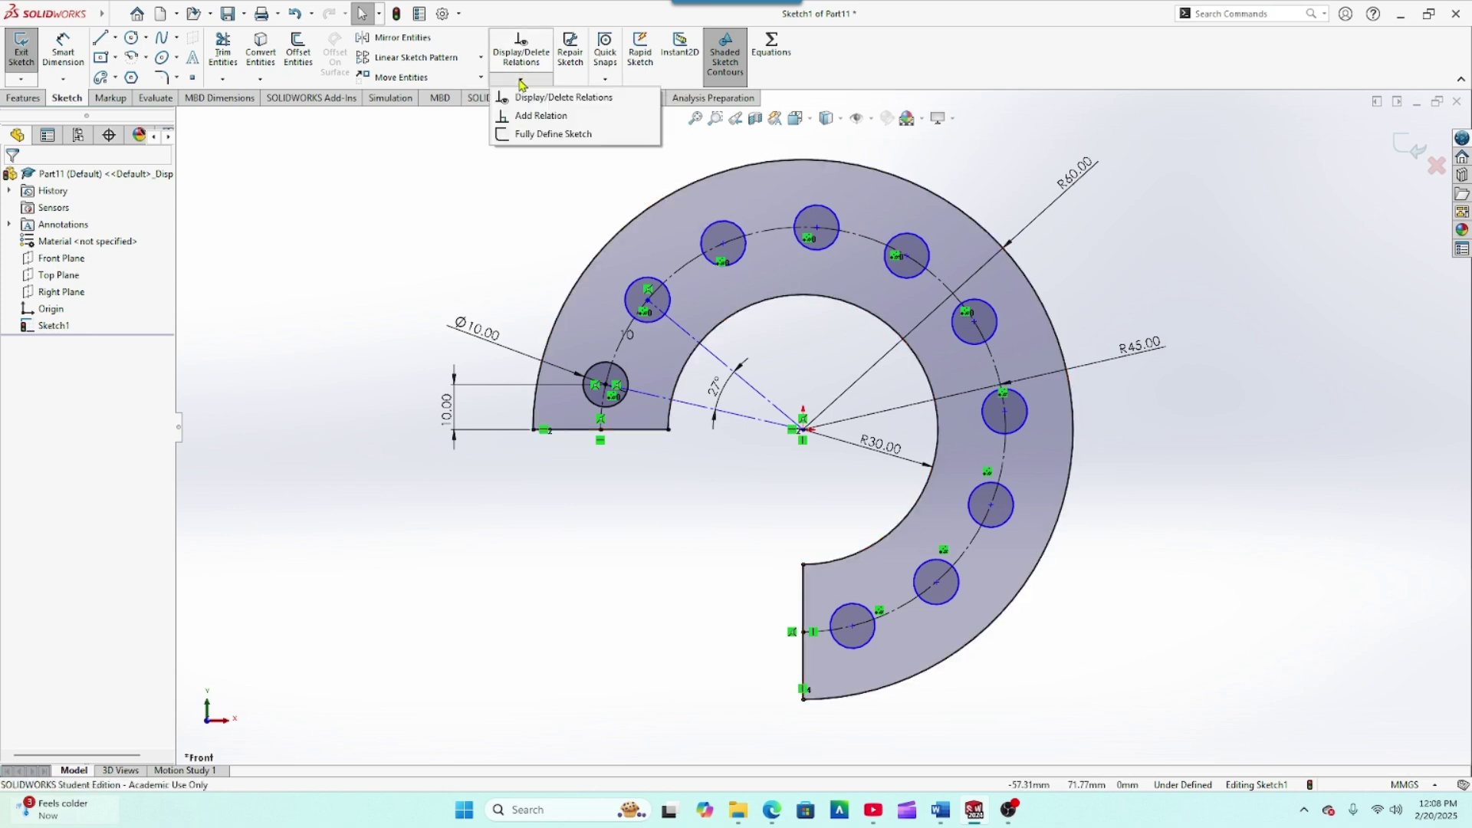
click(552, 134)
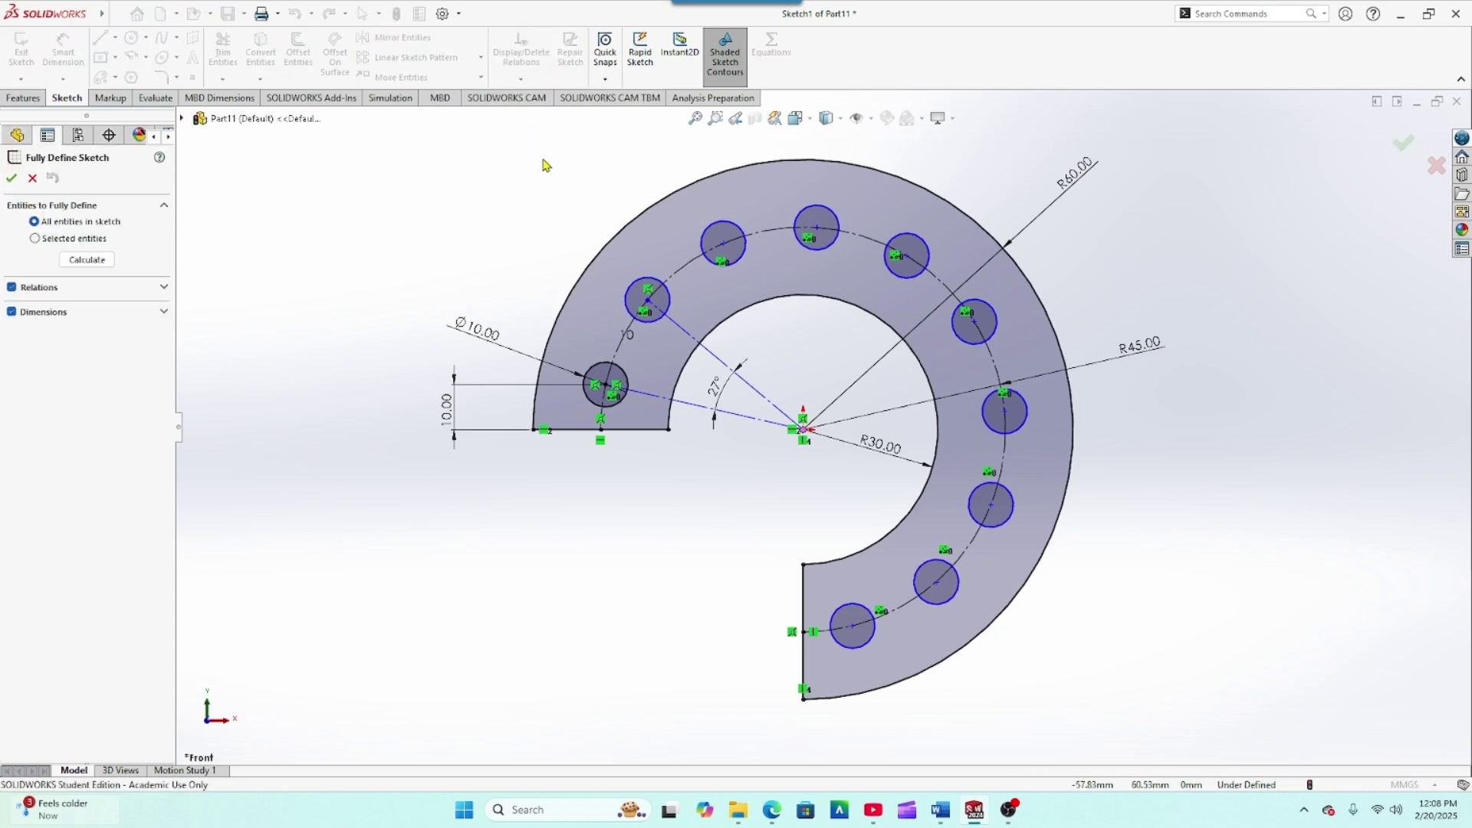
click(9, 179)
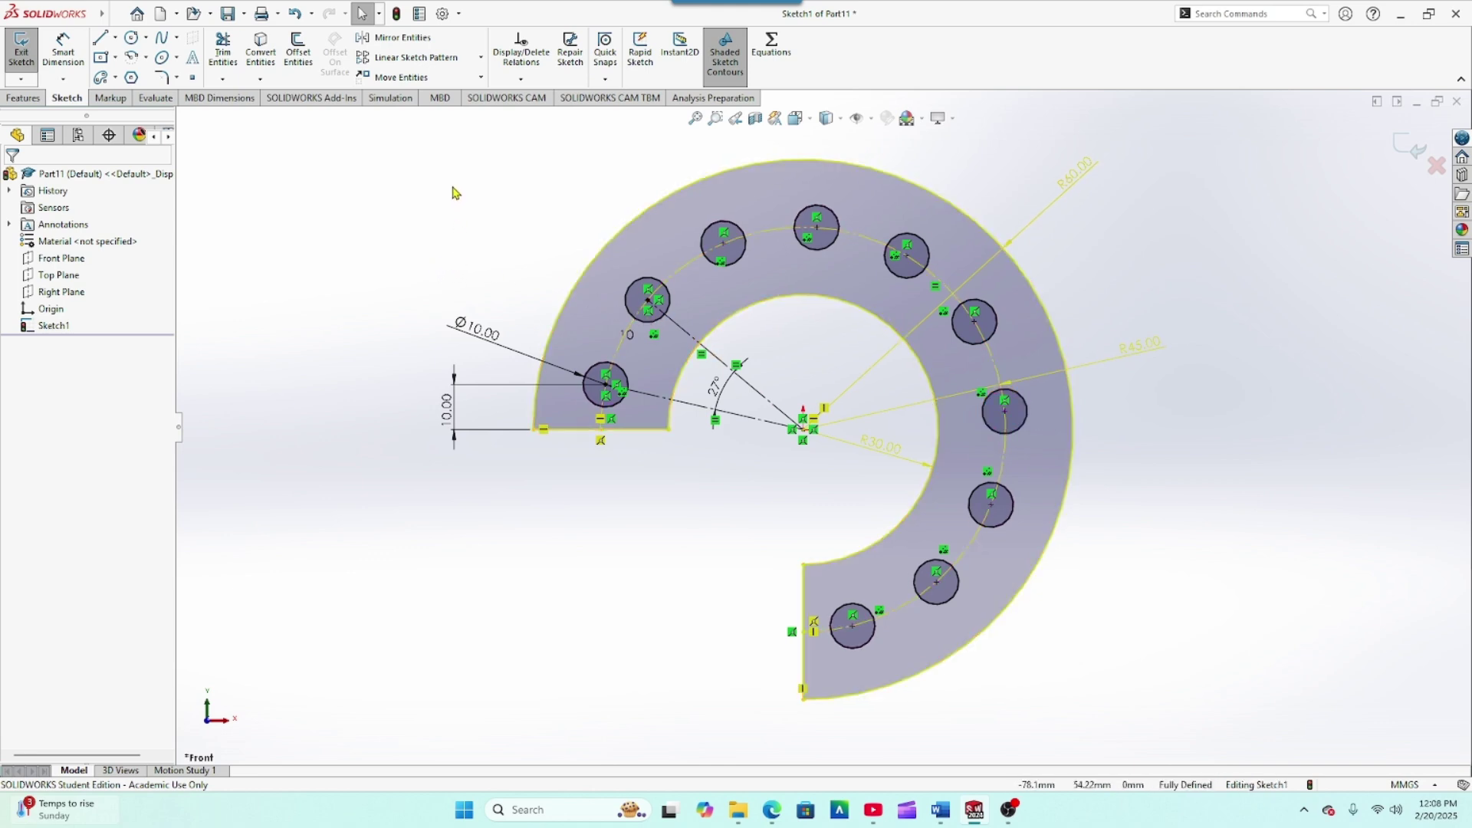
Rebuild the part and reopen the ring sketch for editing
click(397, 16)
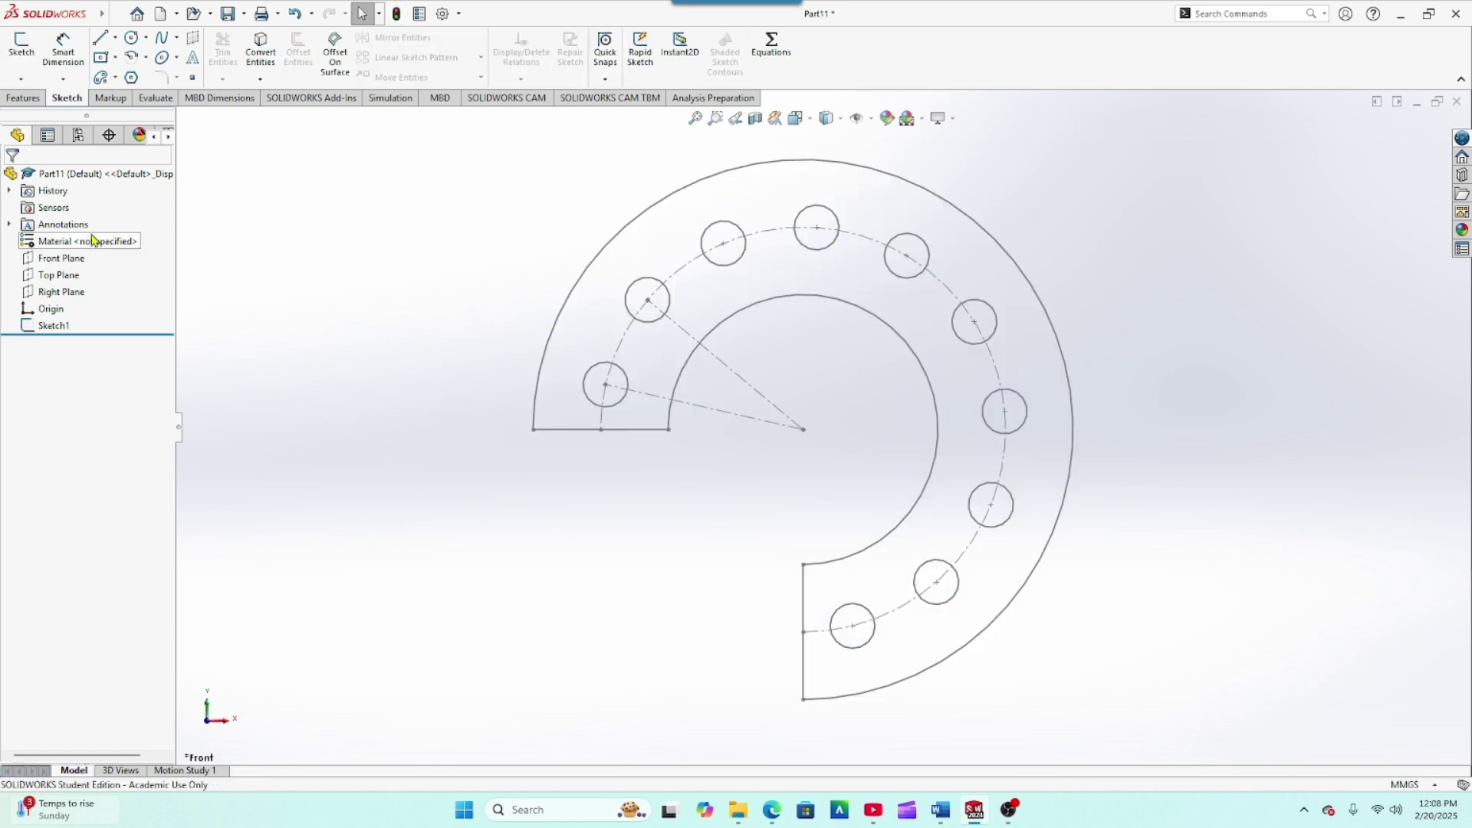
click(56, 325)
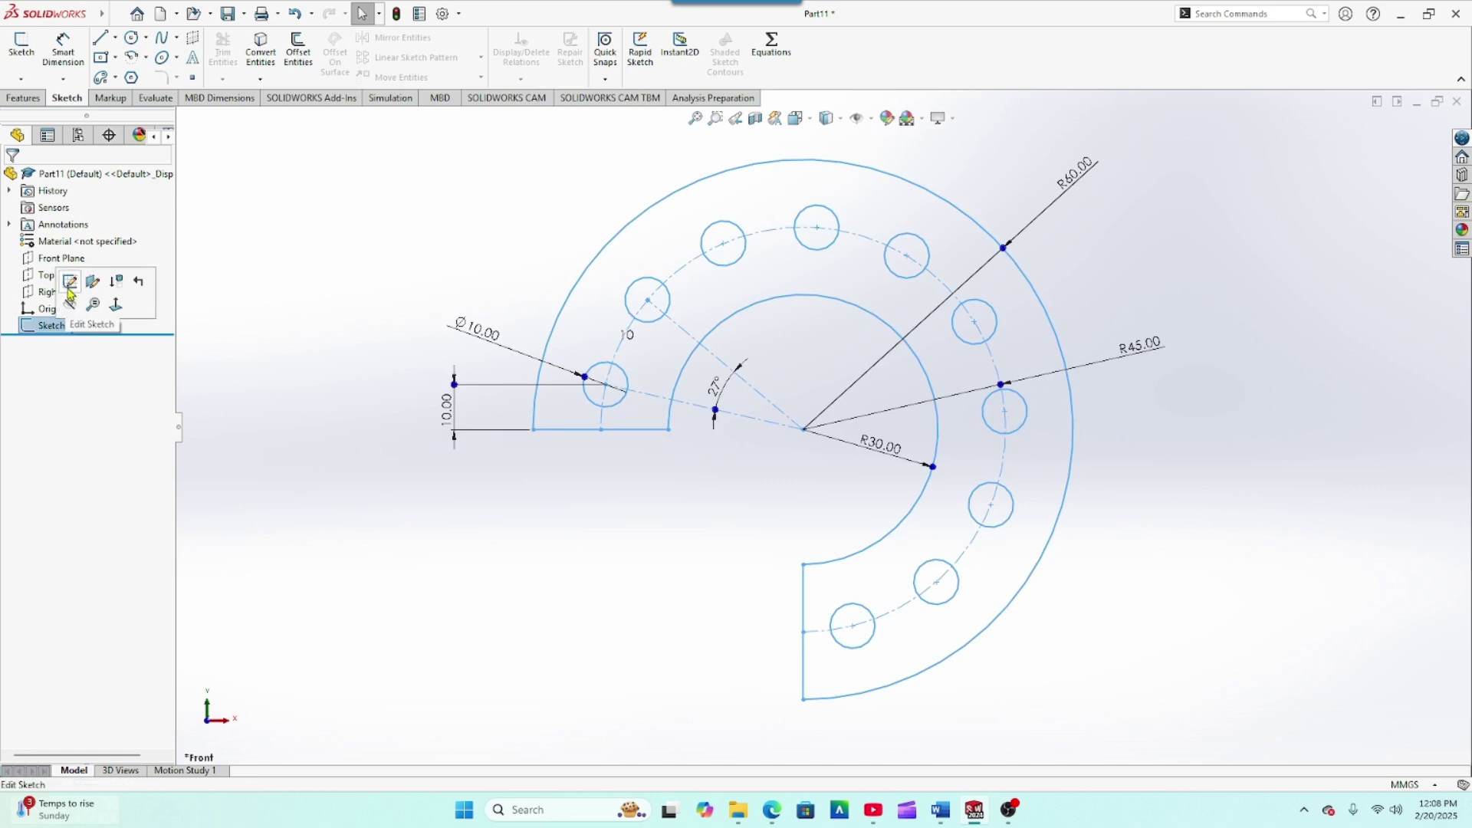
click(73, 295)
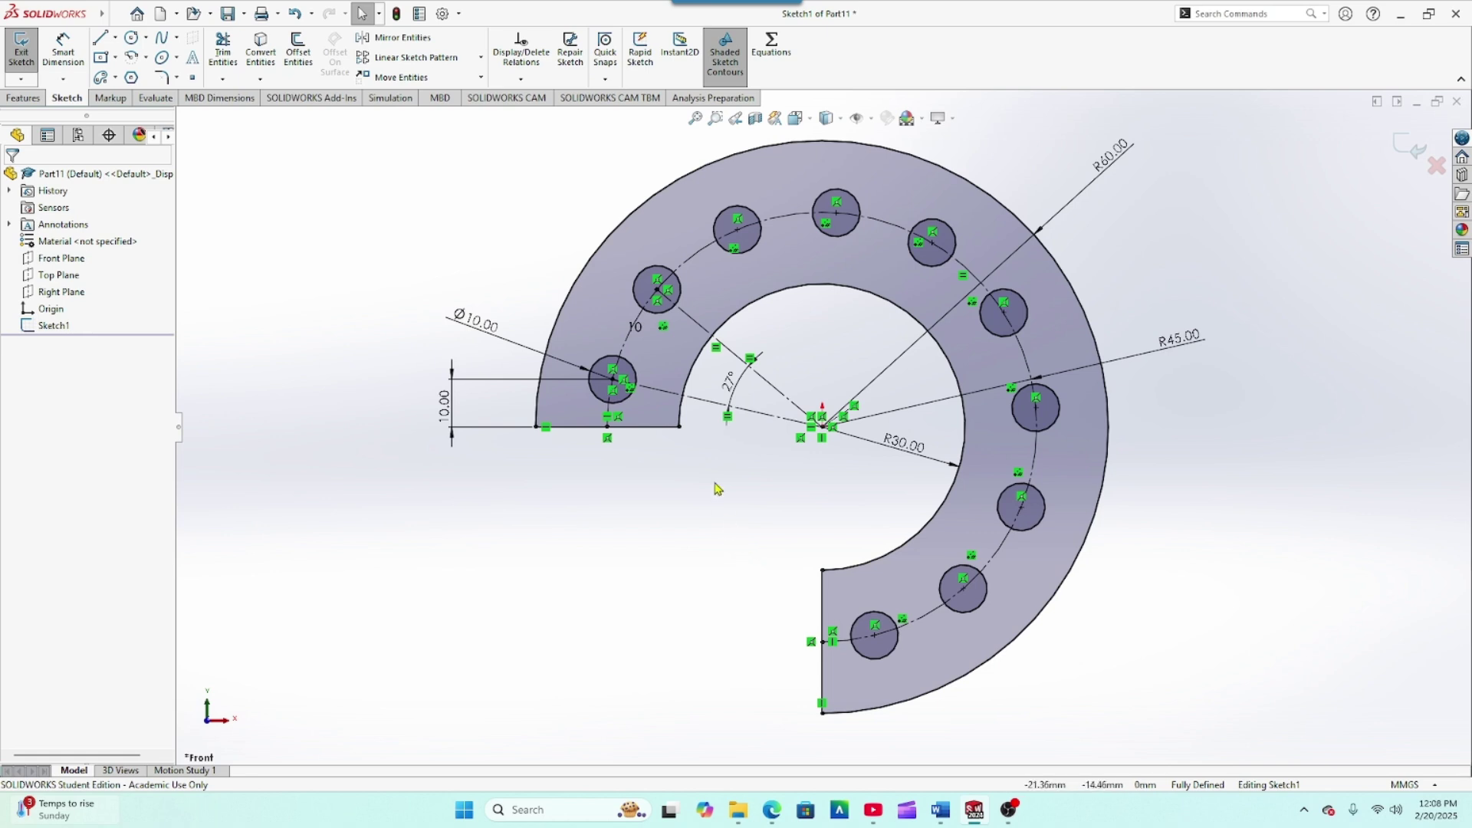
Save the part as "Chapter 3- Tutorial 1" in the DFT-119 Drawings folder
click(228, 13)
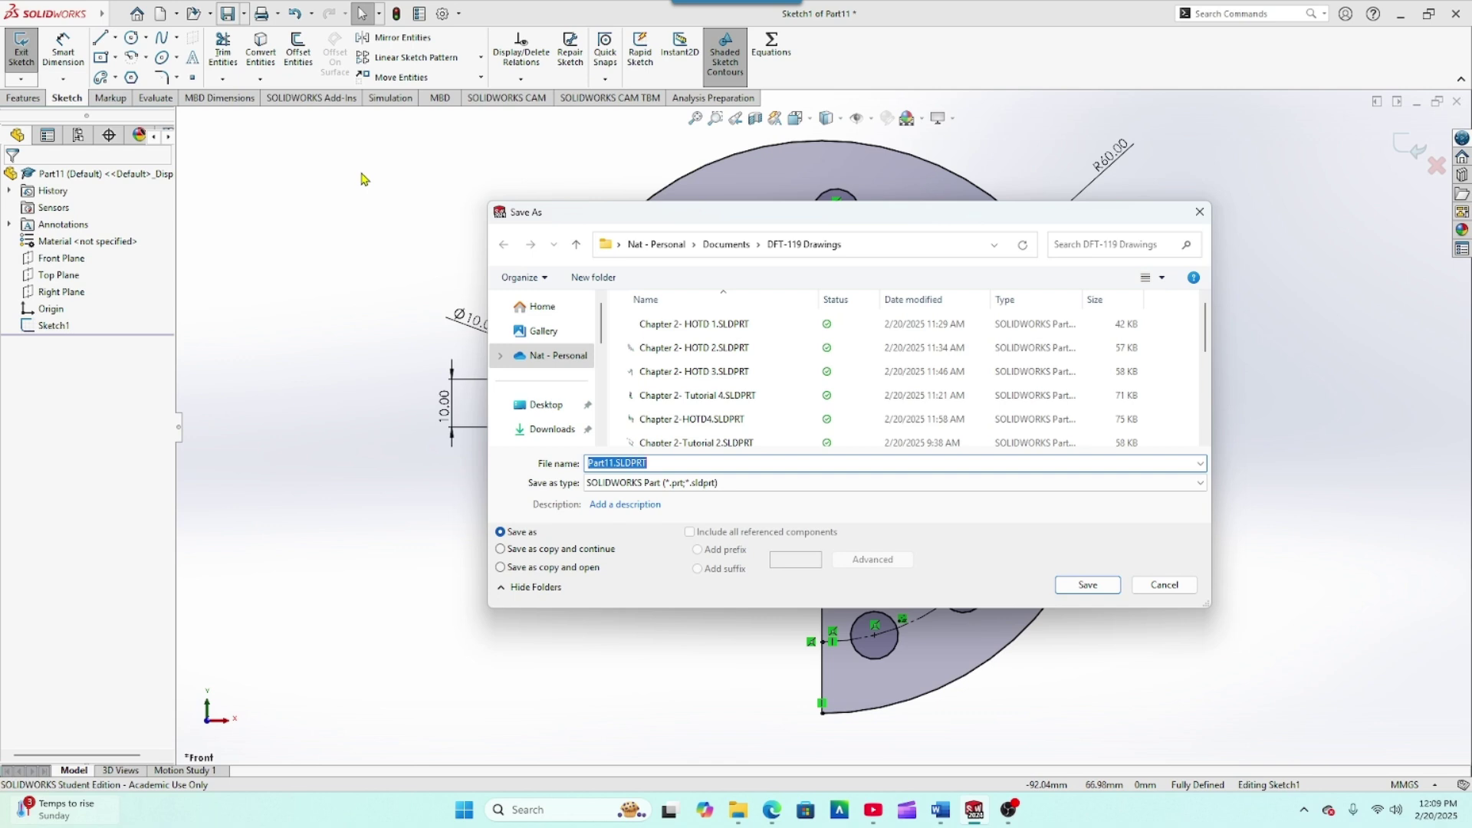
text(Chap)
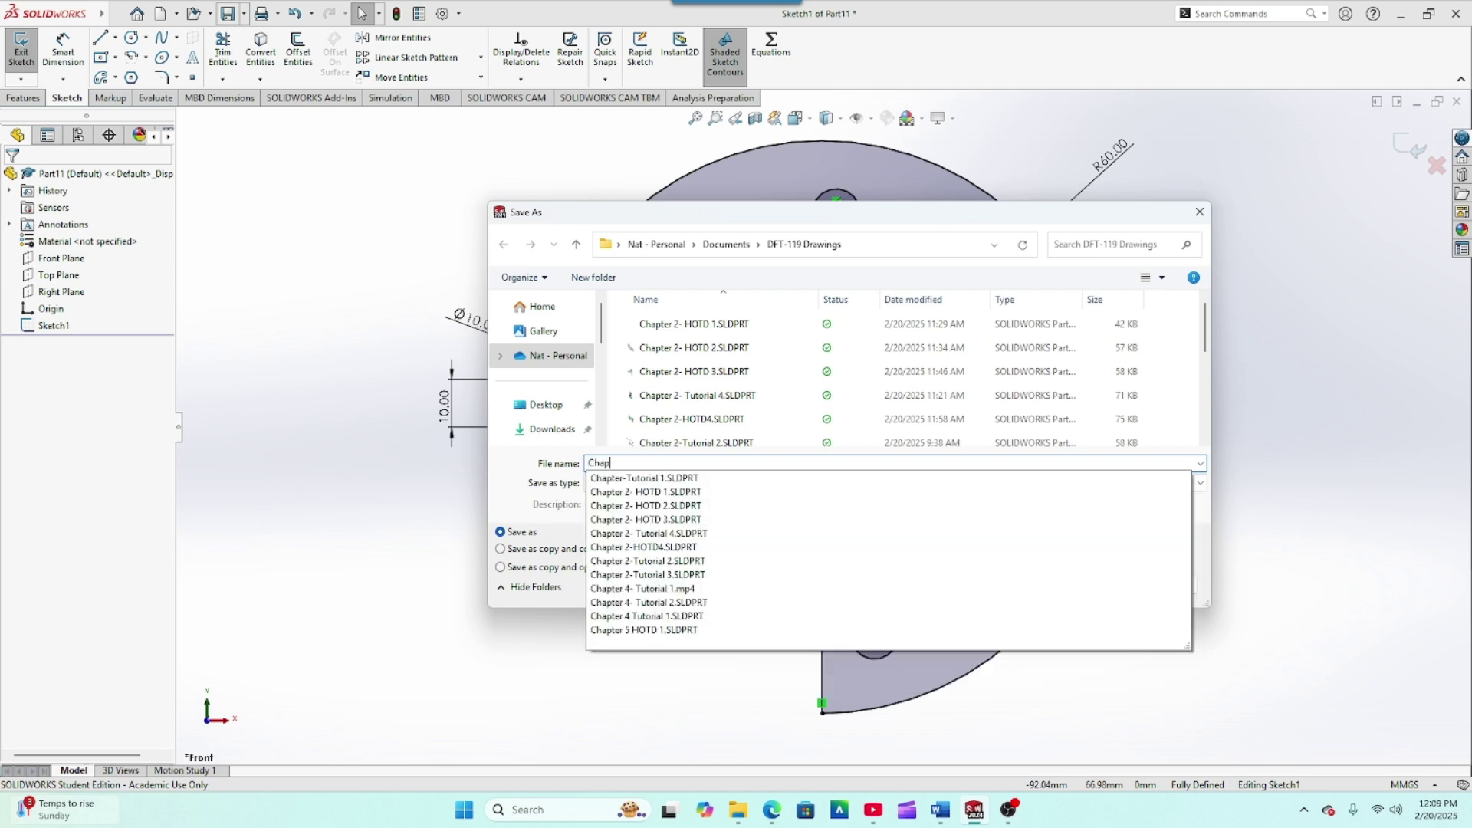
text(ter )
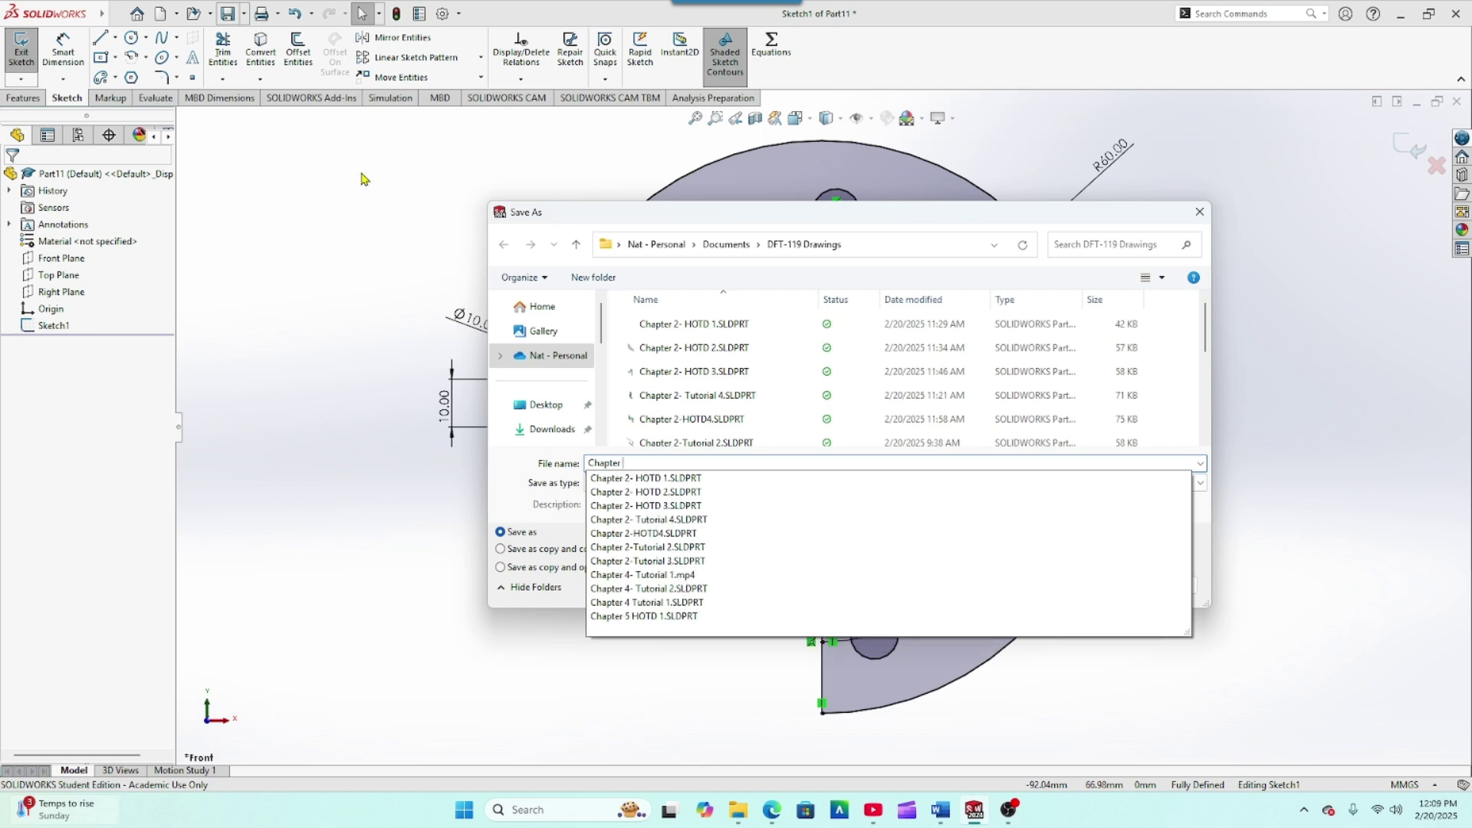
text(3- Tutorial)
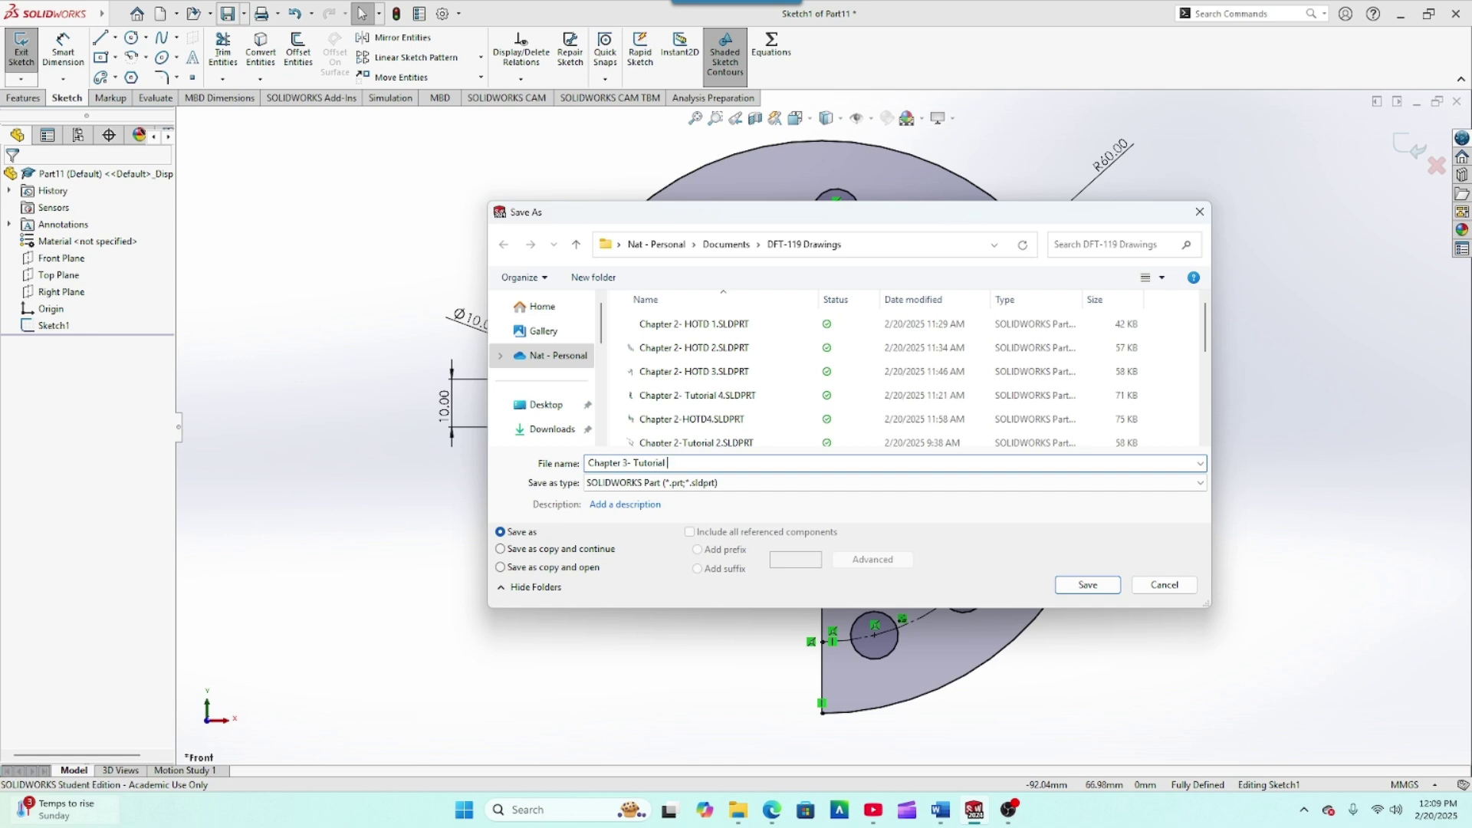
text(1)
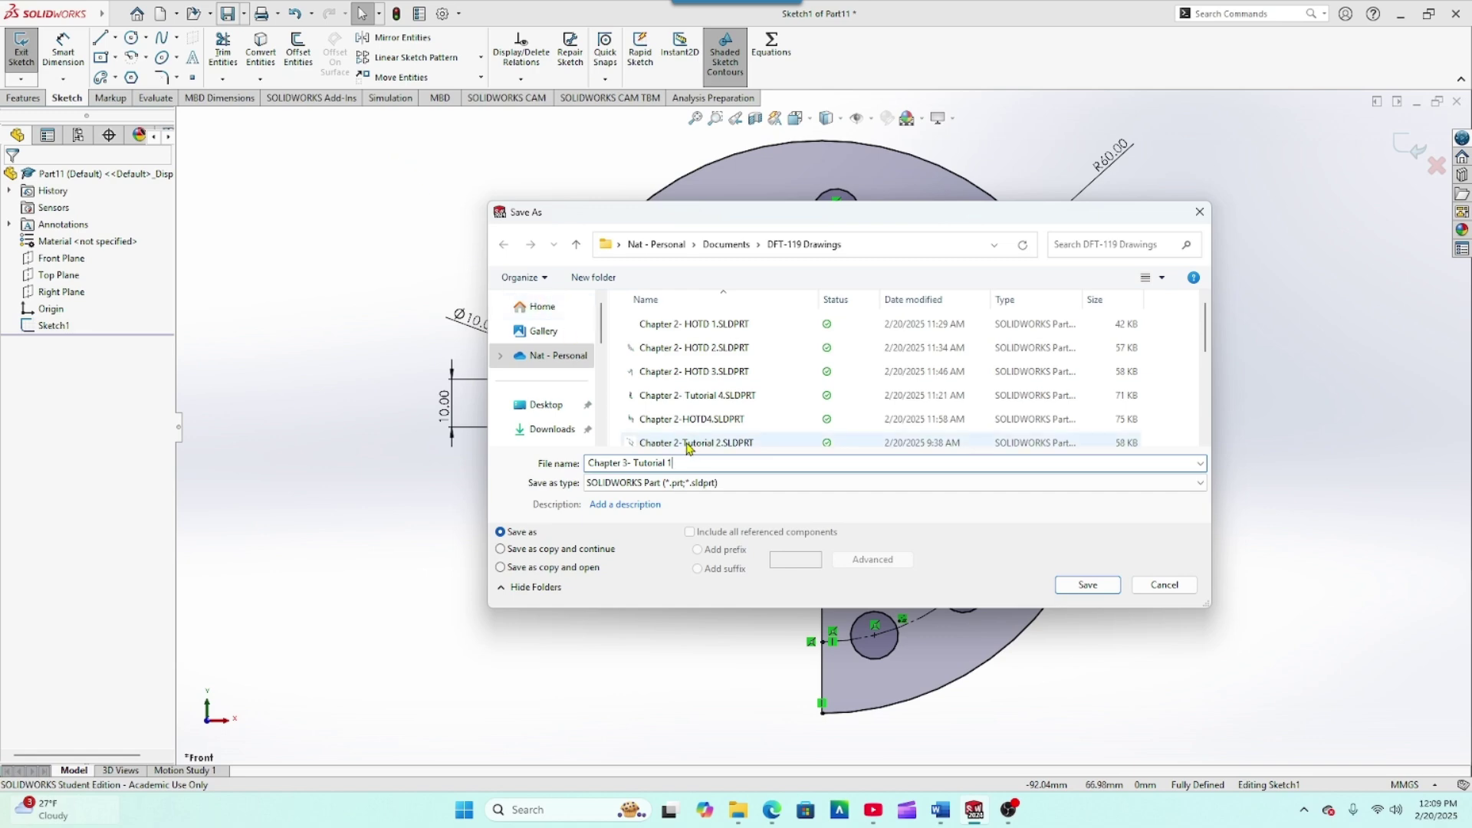
key(Return)
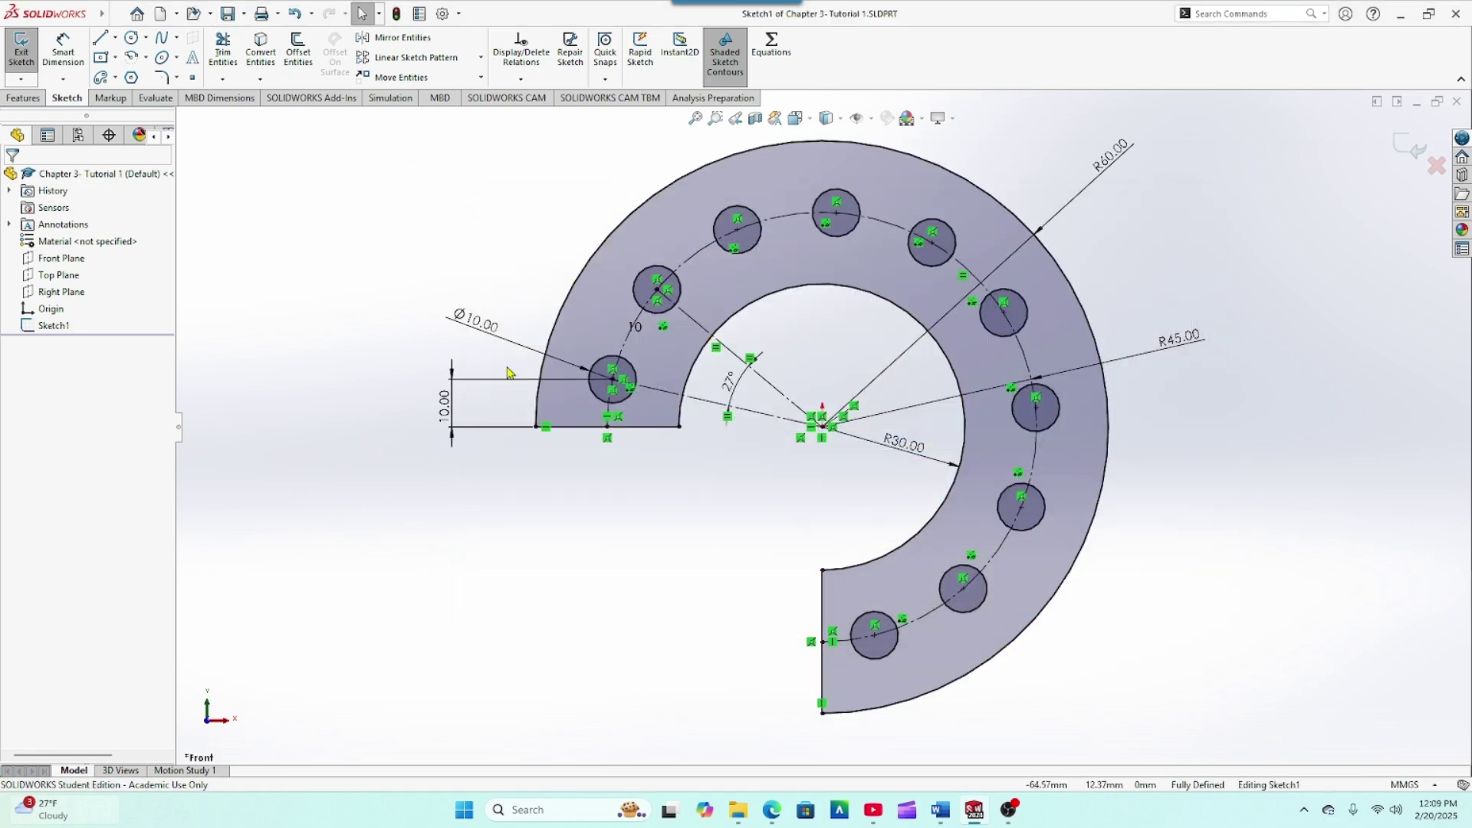